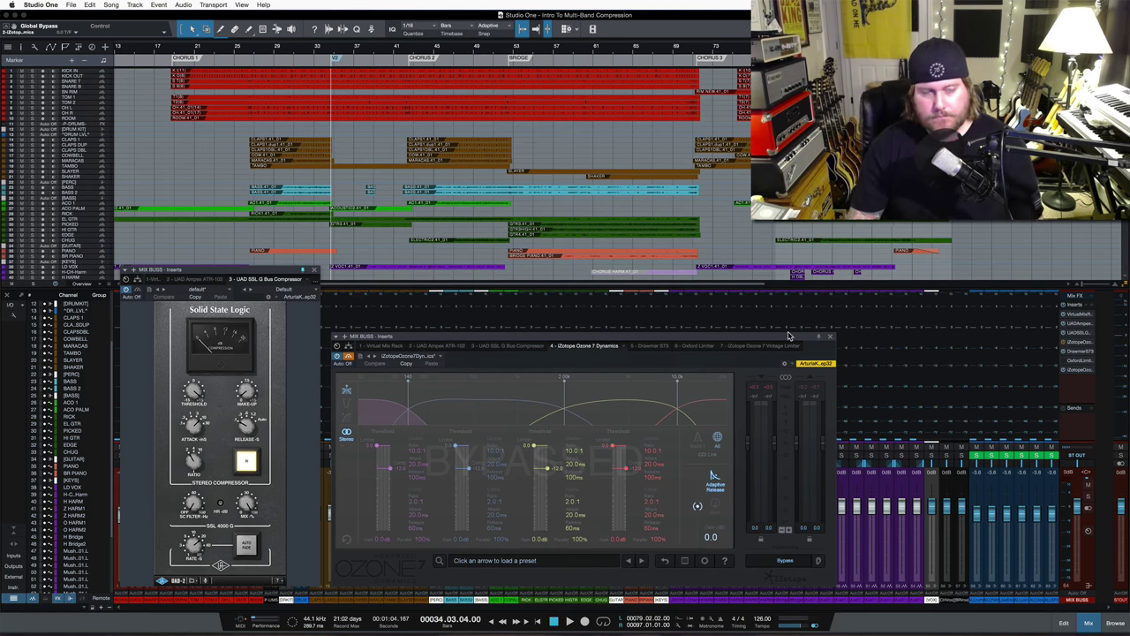
- Play the mix from bar 34 with Ozone 7 Dynamics bypassed, then stop playback
click(308, 365)
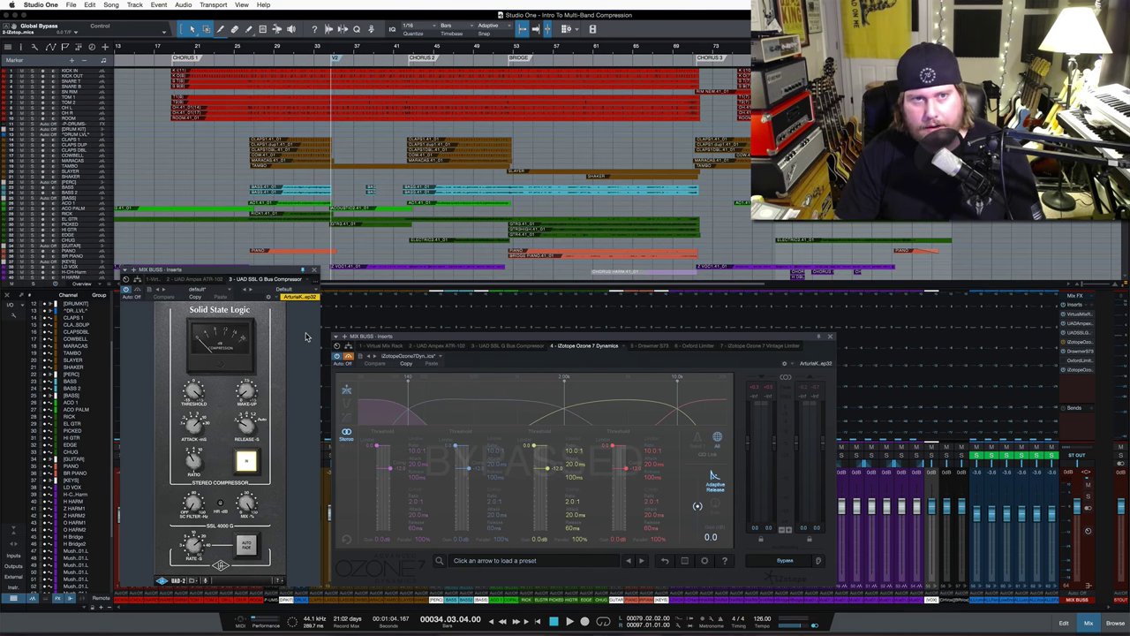
key(space)
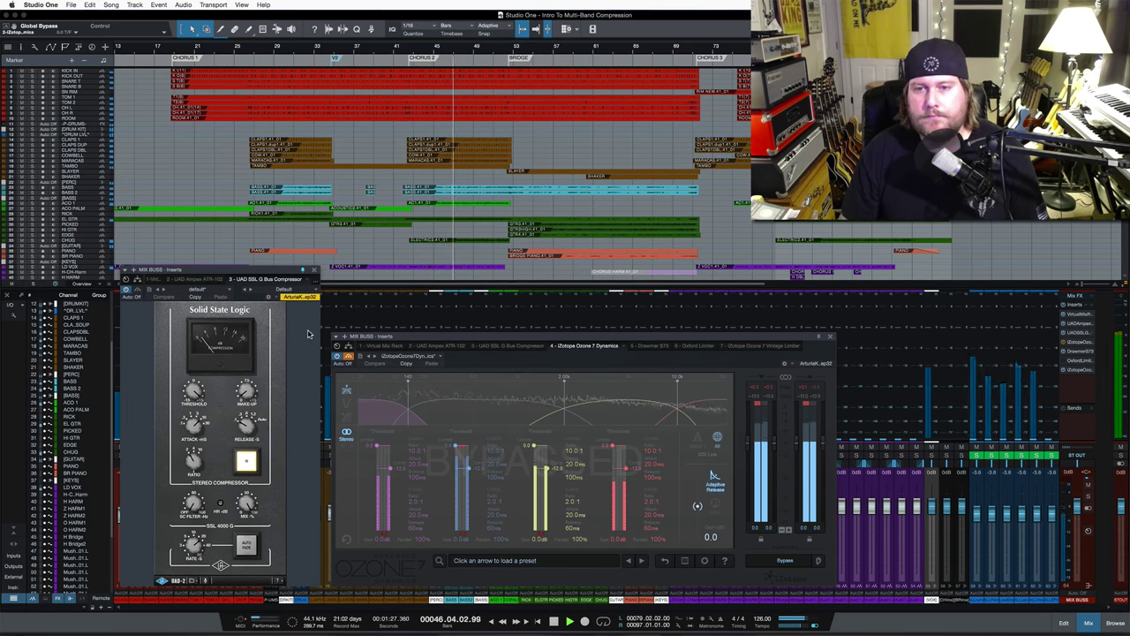
click(820, 338)
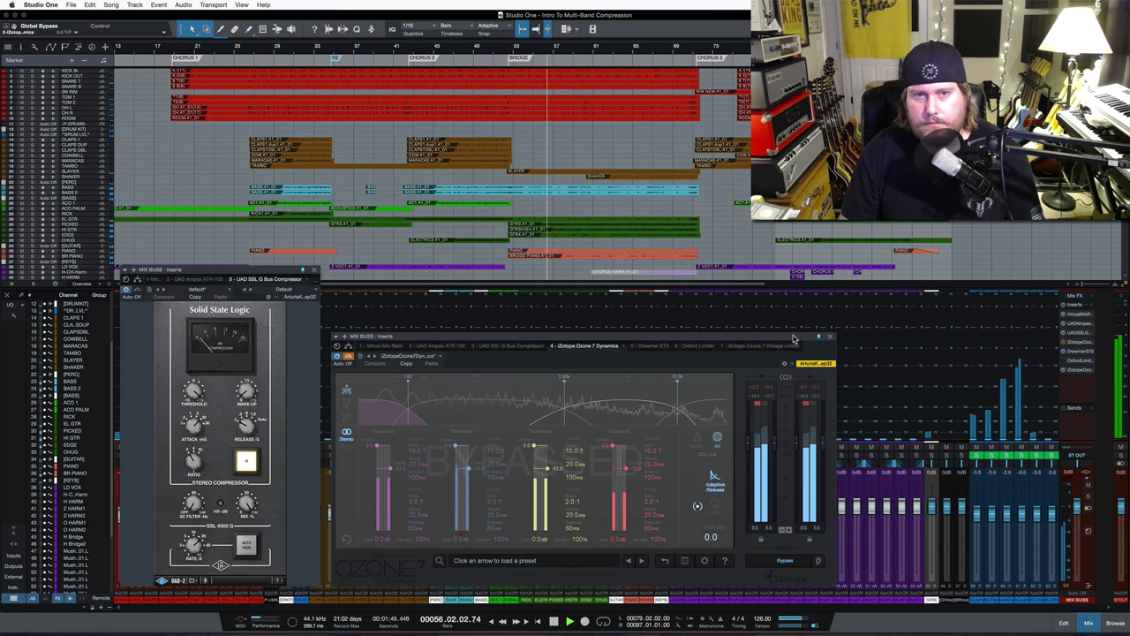
key(space)
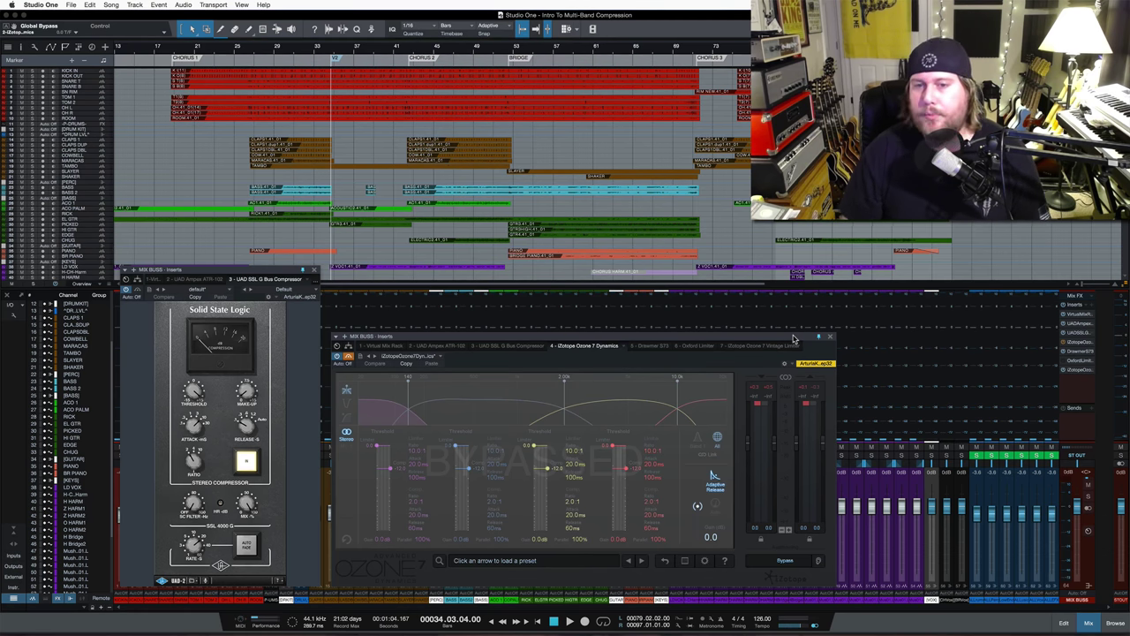
- Review the mix buss inserts, including Virtual Mix Rack, UAD Ampex ATR-102 and Drawmer S73, then close that insert window
click(1076, 315)
drag(698, 252, 522, 230)
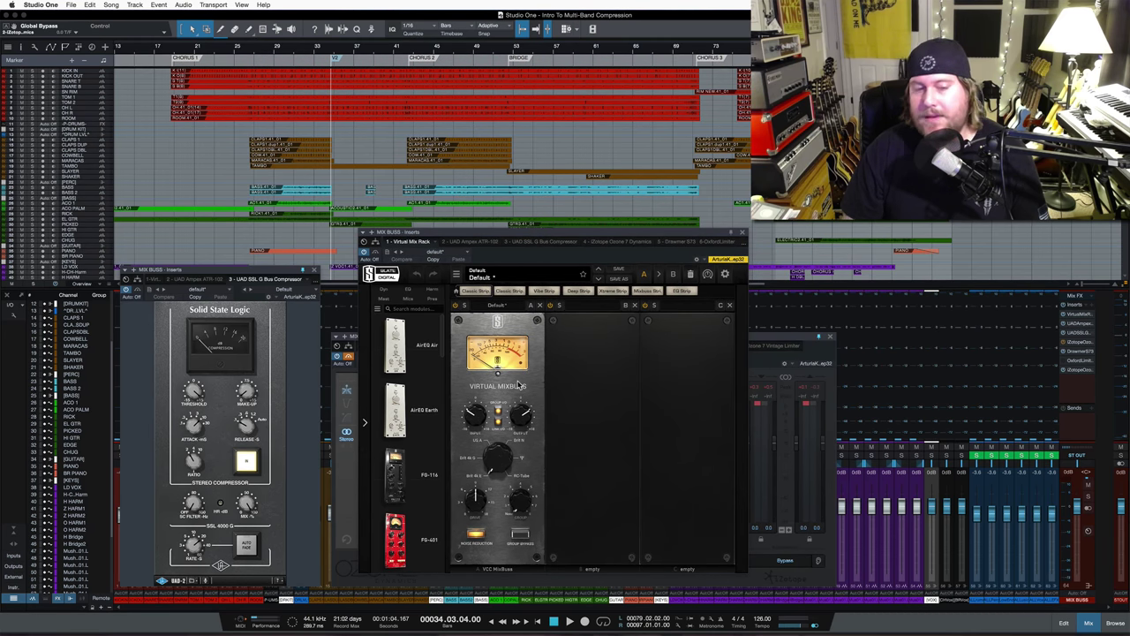
click(480, 241)
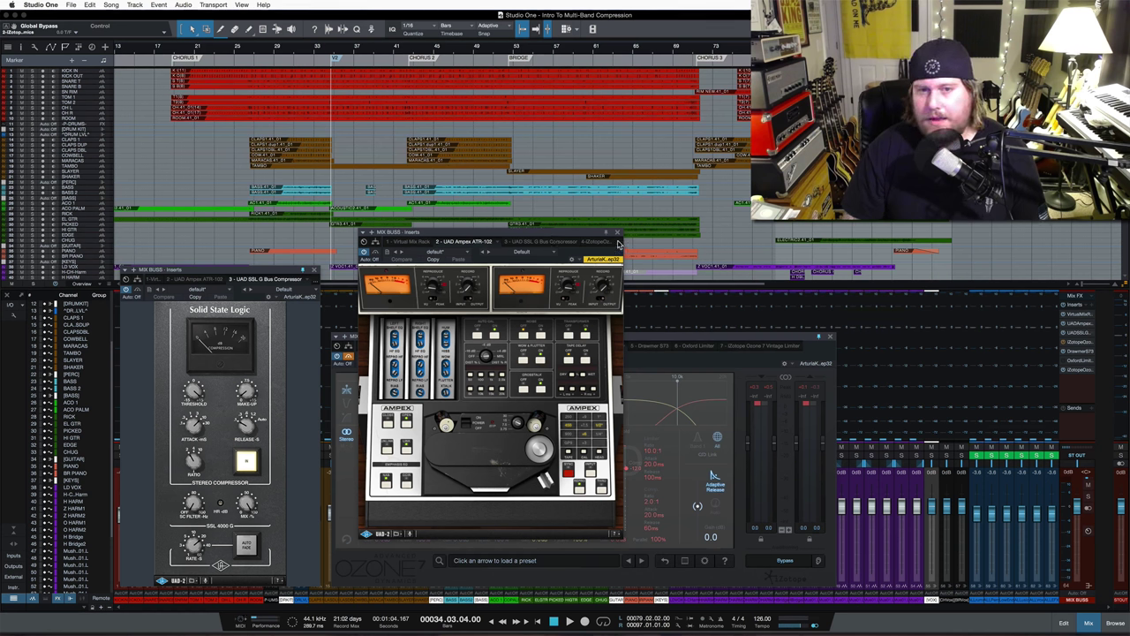
click(610, 245)
click(609, 287)
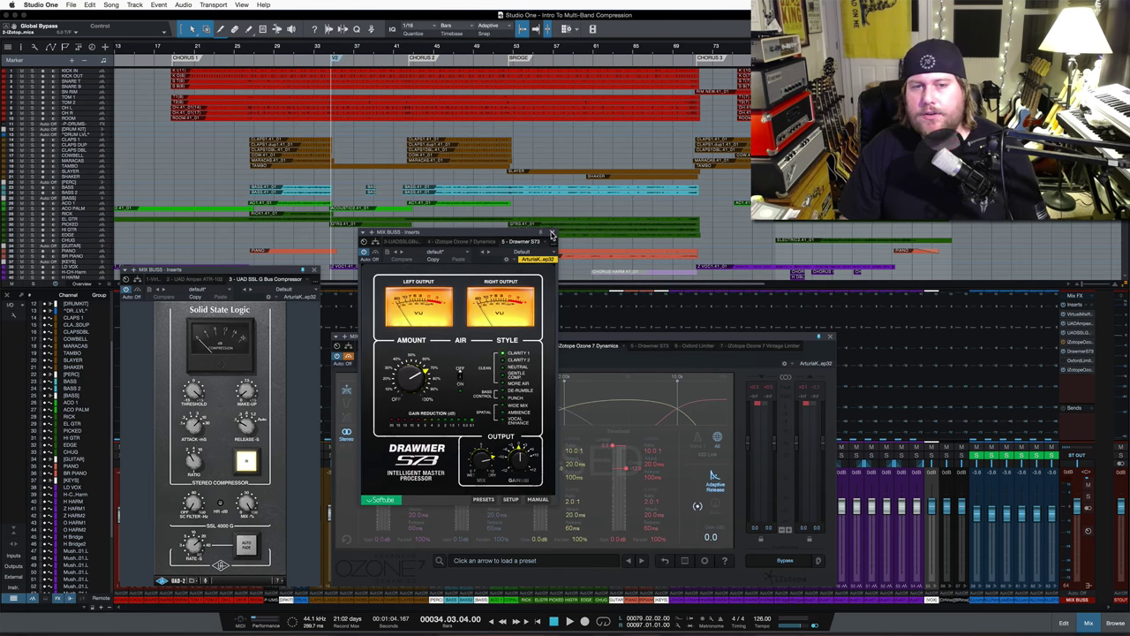
click(552, 234)
click(704, 340)
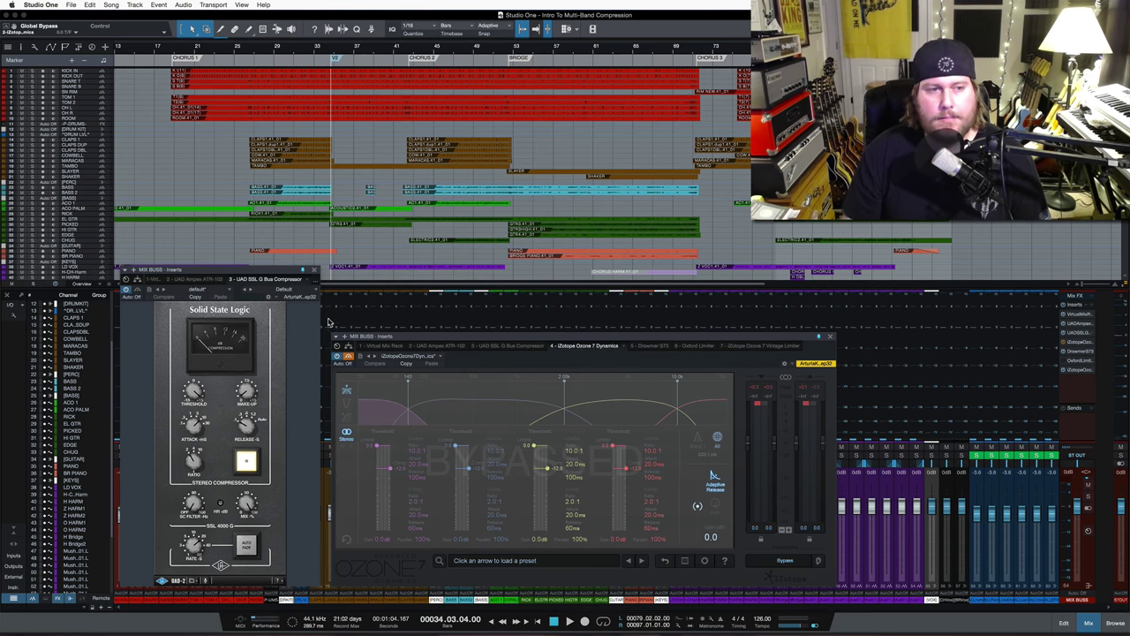
- Turn off the UAD SSL G Bus Compressor, close its window, and take Ozone 7 Dynamics out of bypass
click(128, 293)
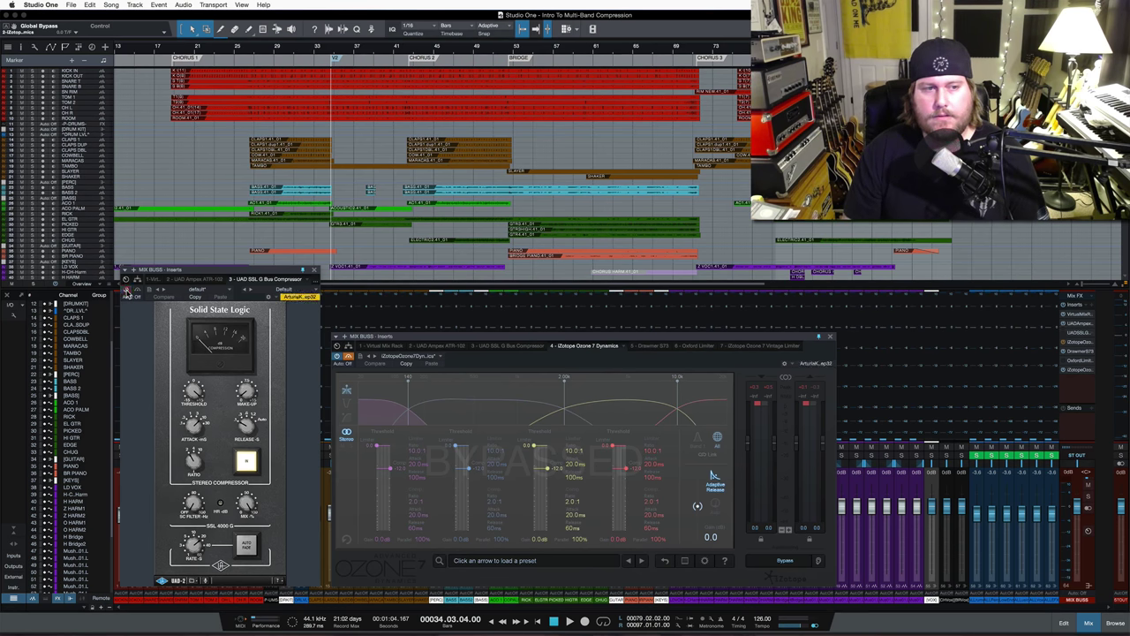
click(313, 270)
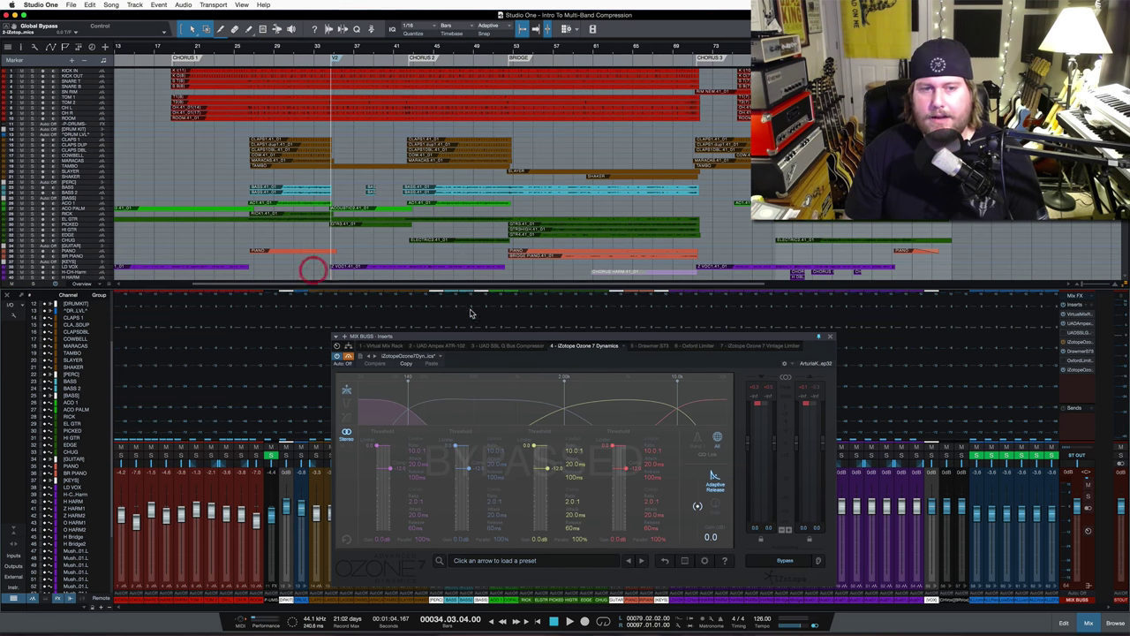
click(348, 359)
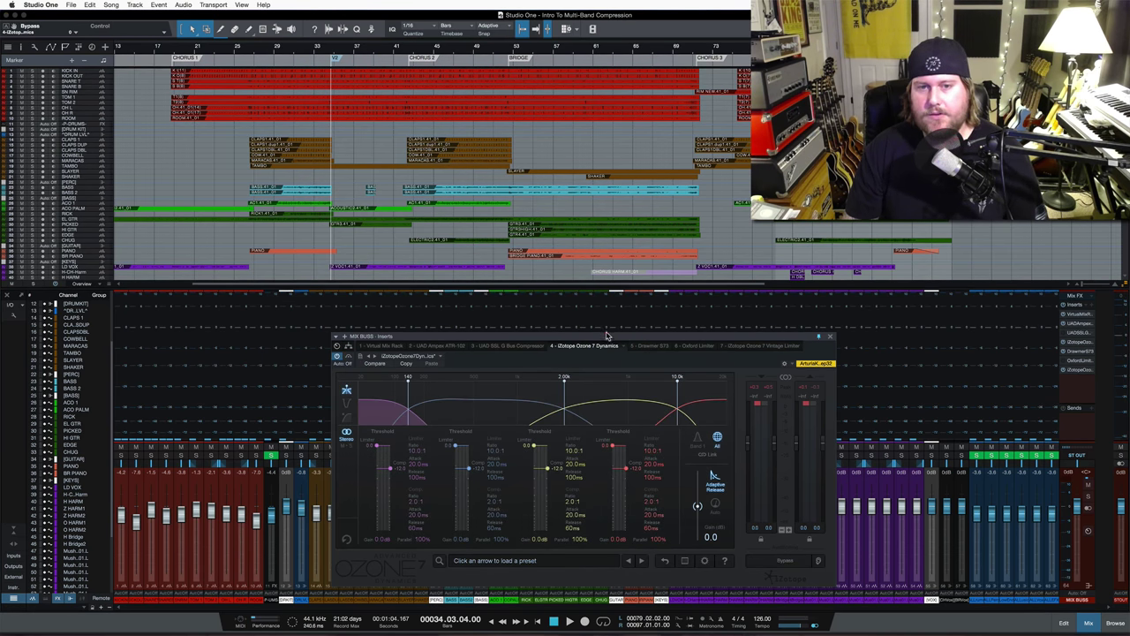
- Reposition the Ozone 7 Dynamics window and examine the individual controls of bands 3, 4 and 2 before returning to the all-band view
drag(606, 335, 485, 315)
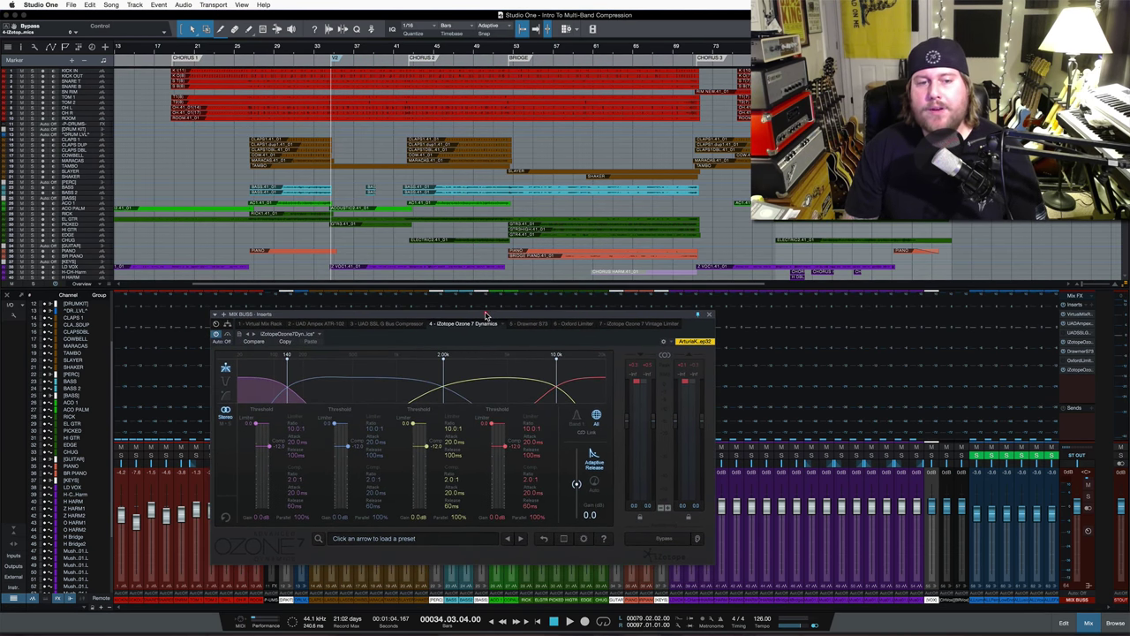
double_click(484, 315)
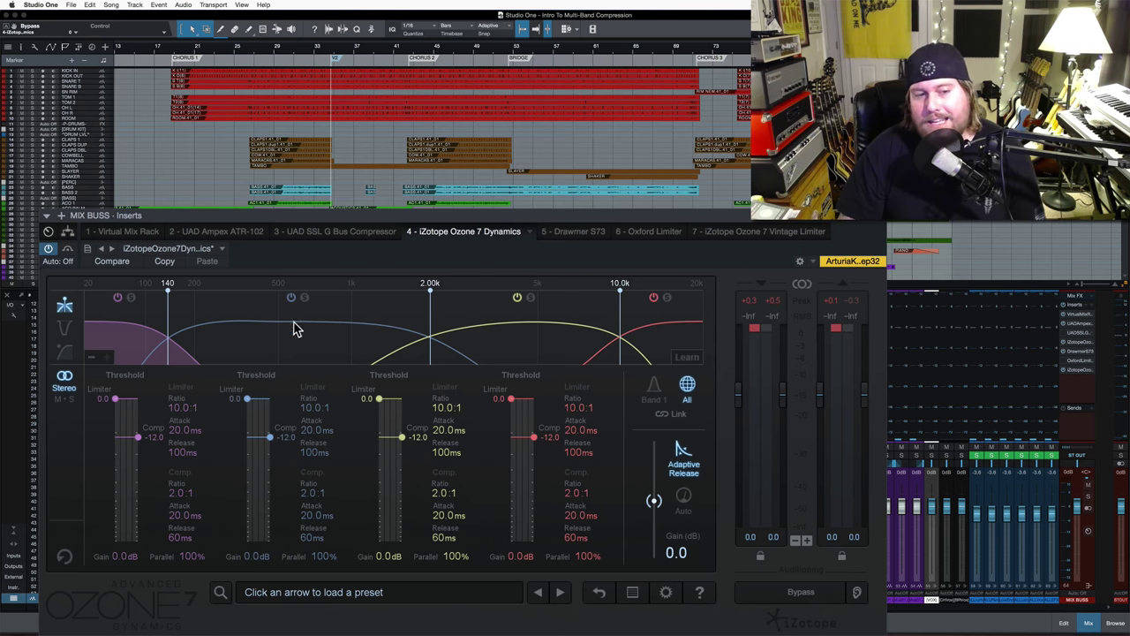
click(278, 352)
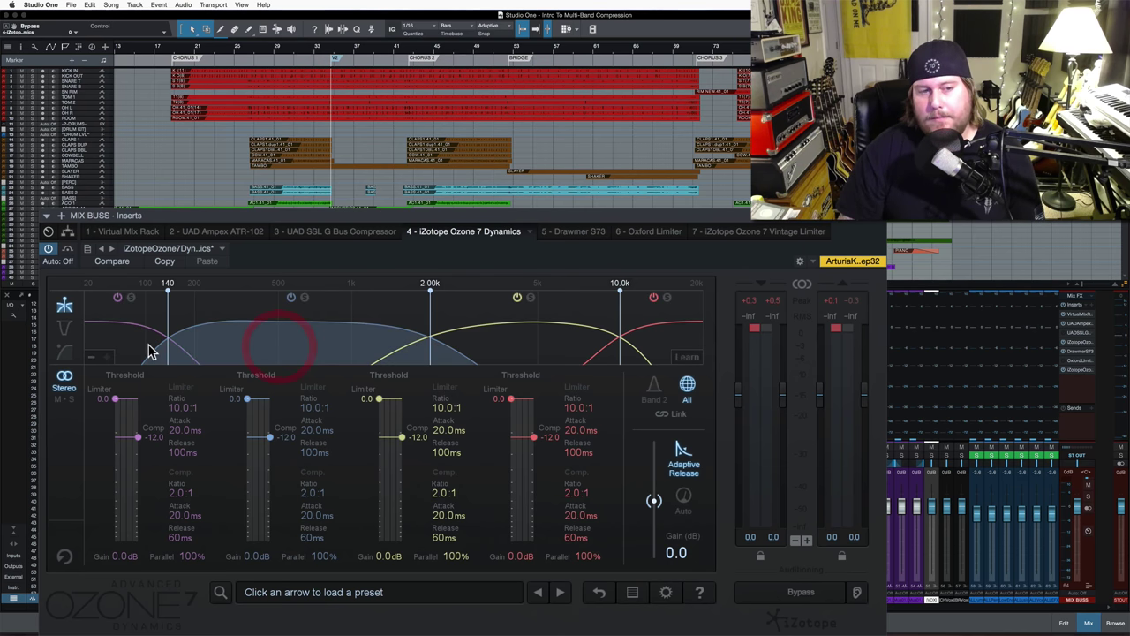
click(530, 345)
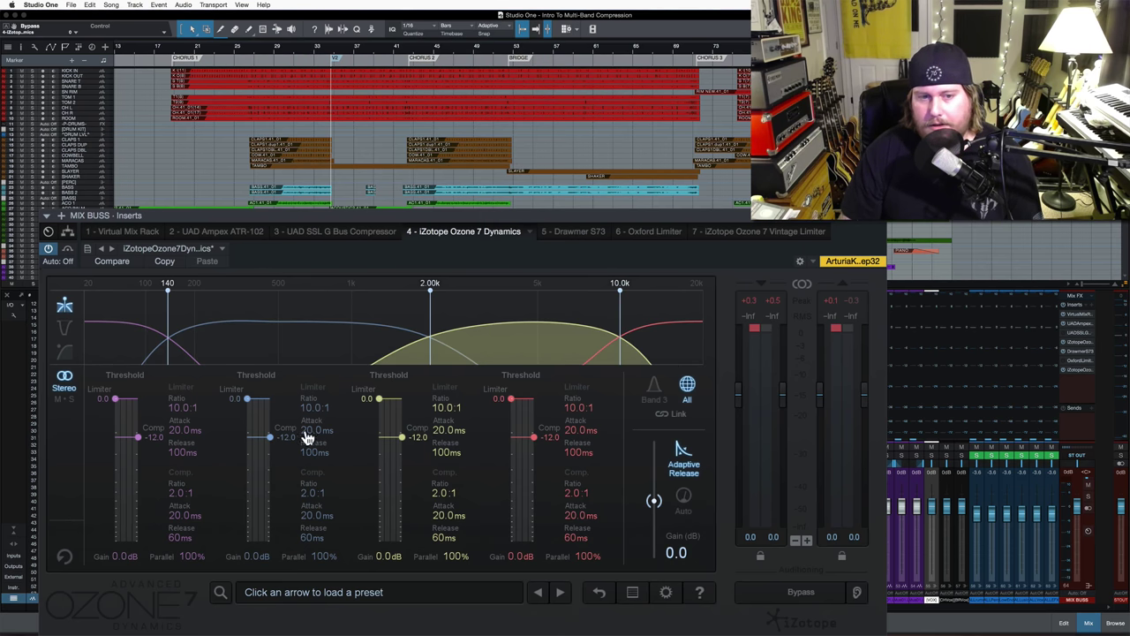
click(652, 385)
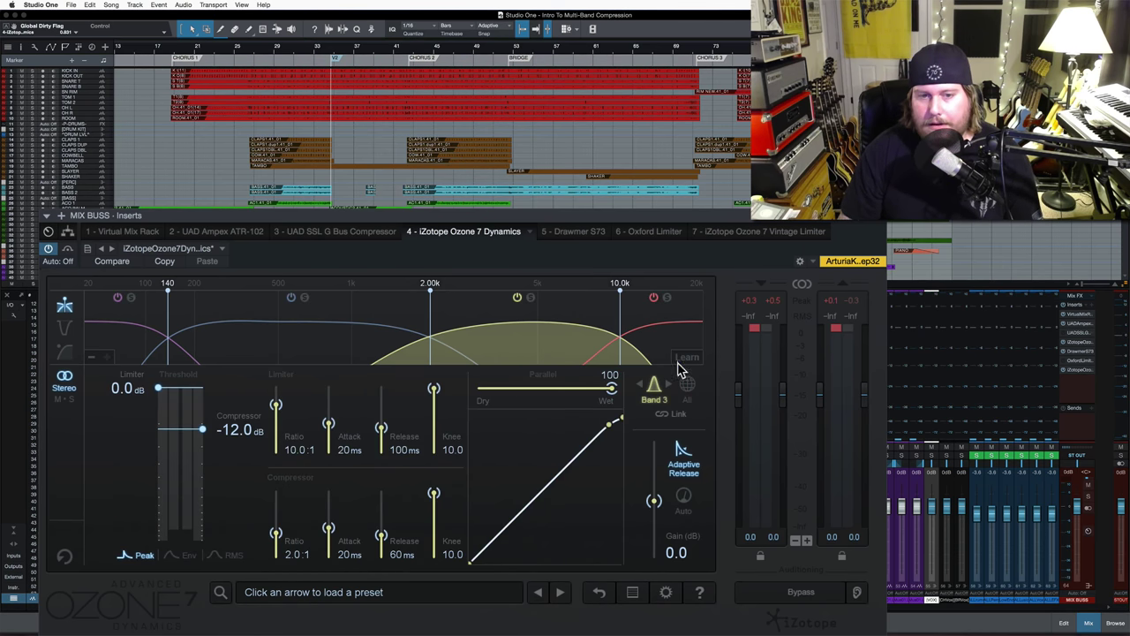
click(669, 386)
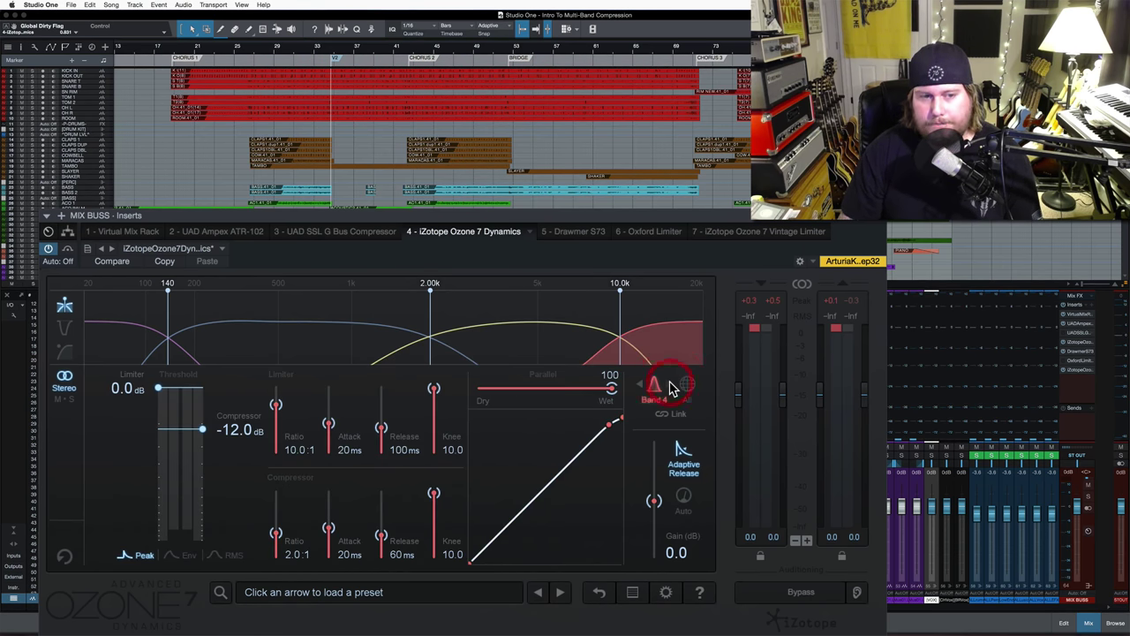
click(639, 387)
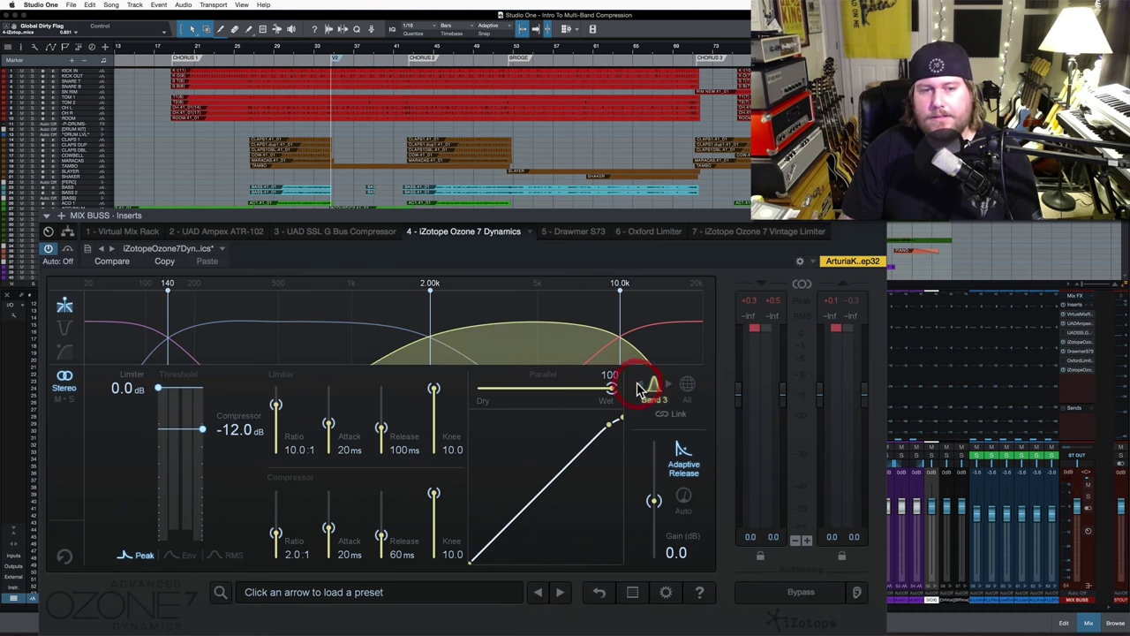
click(639, 388)
click(689, 386)
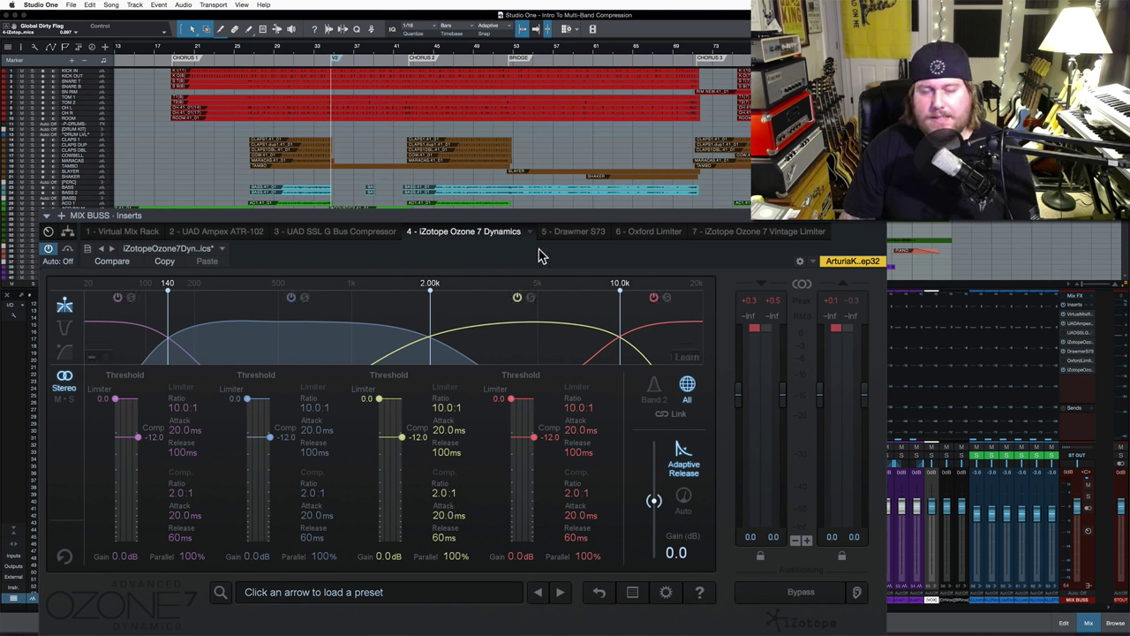
- Select the low band and raise the crossover between bands 1 and 2 to 207 Hz
drag(533, 216, 523, 216)
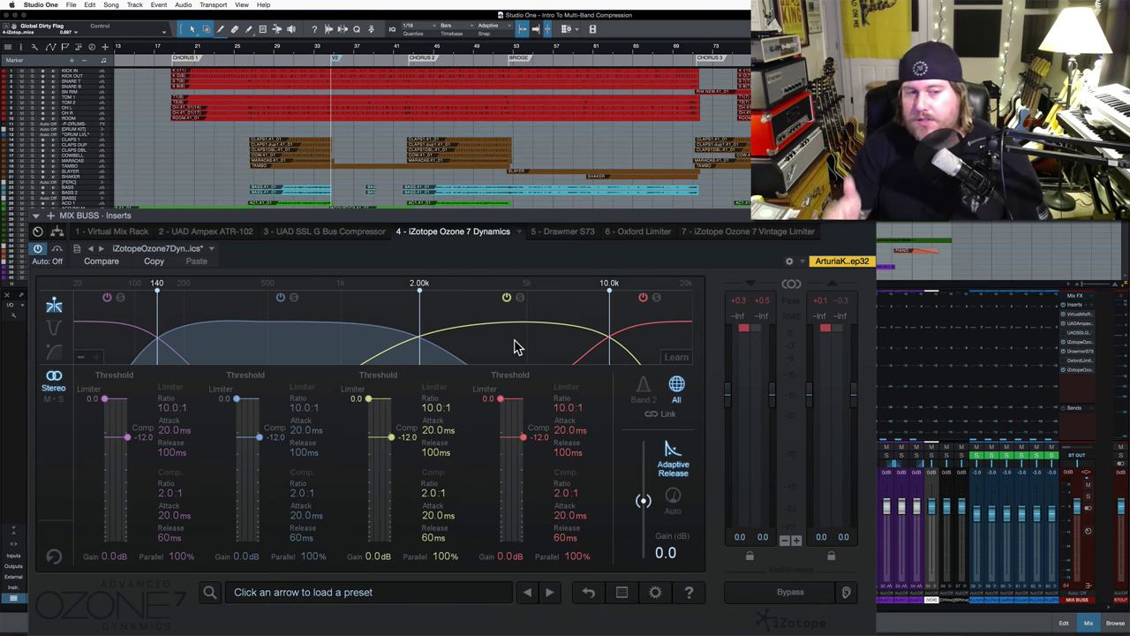
click(132, 349)
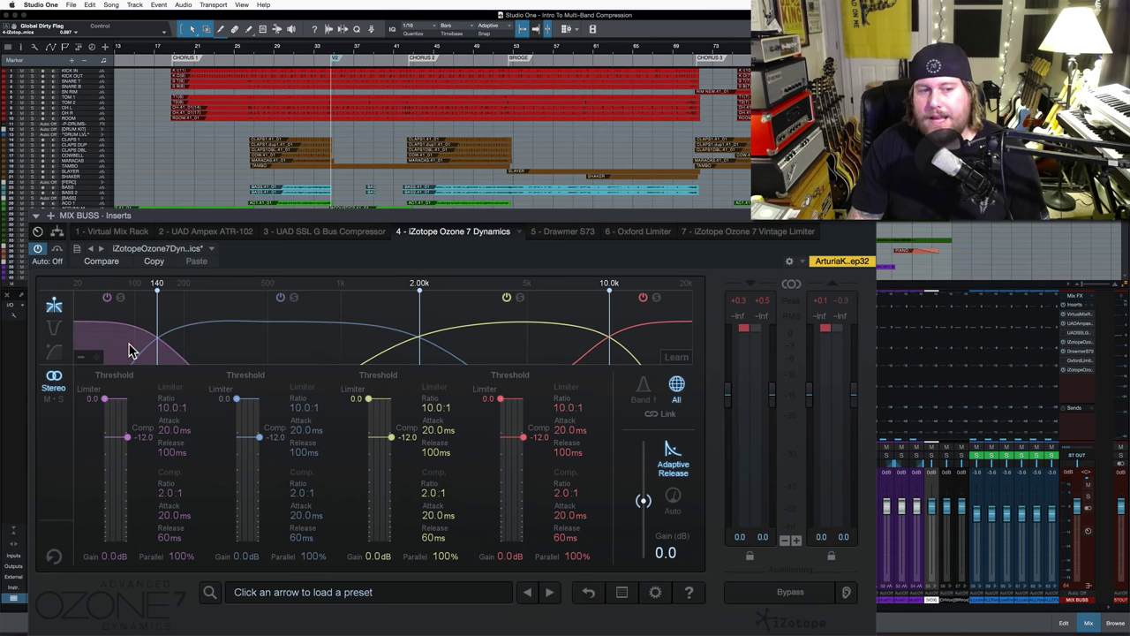
drag(157, 322, 181, 325)
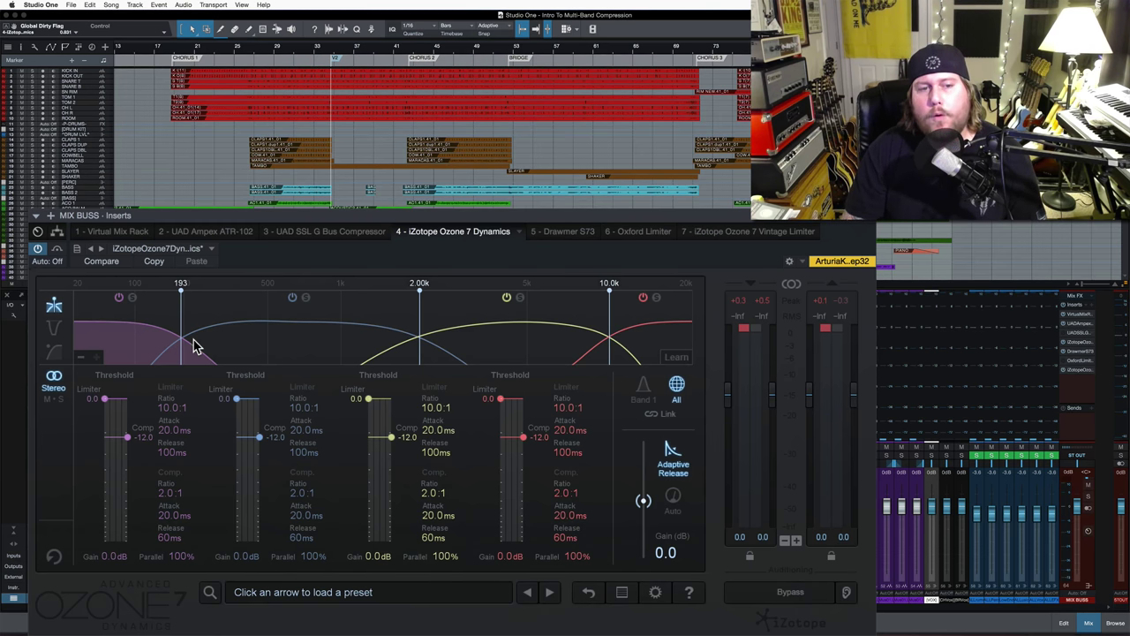
drag(180, 338, 187, 339)
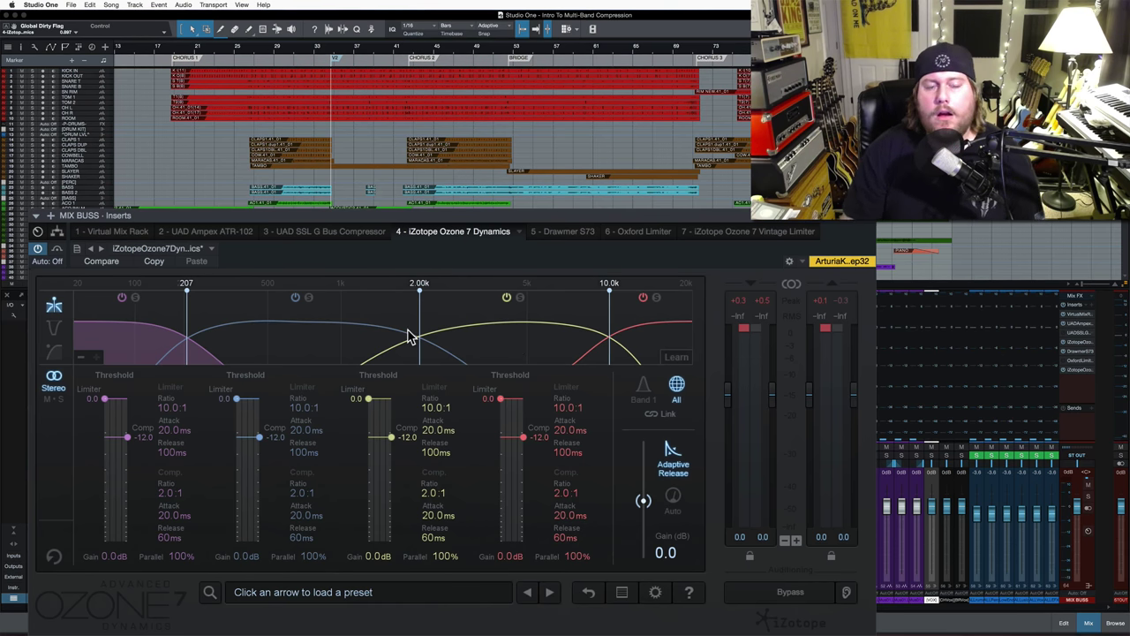
mouse_move(360, 330)
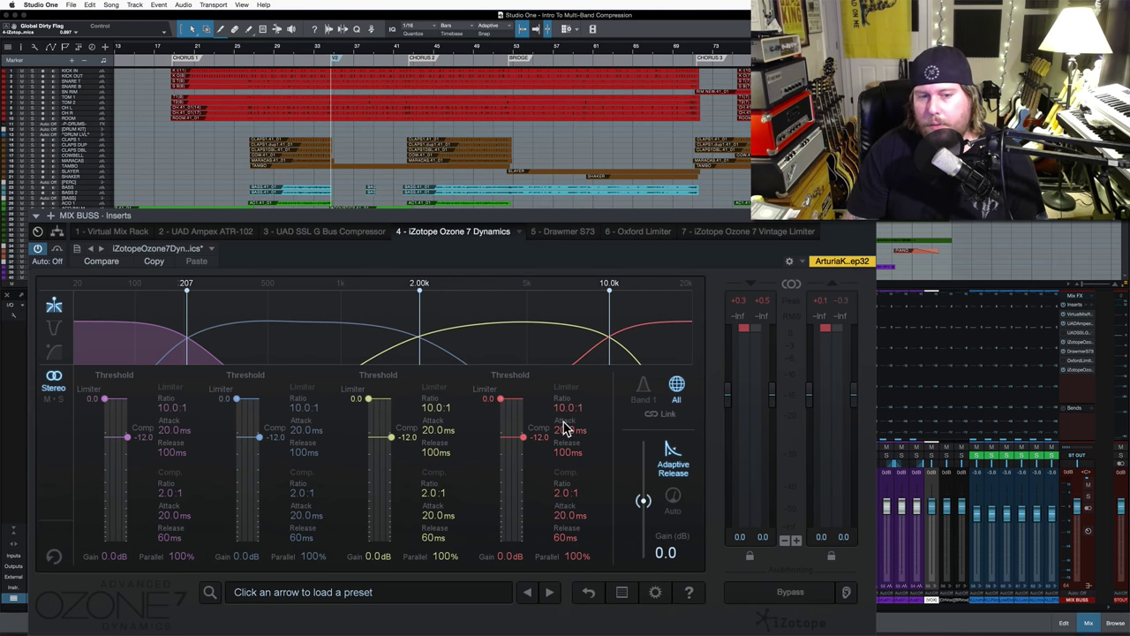
mouse_move(543, 364)
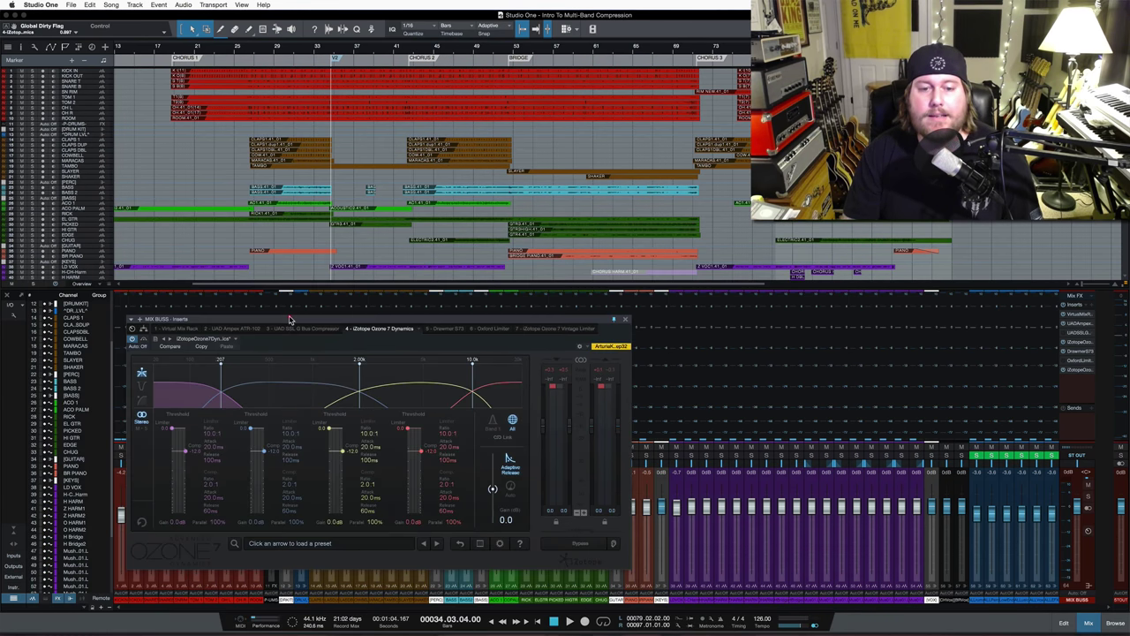
- Open the Dynamics preset manager beside the plug-in, load the Added Presence preset, and show all bands
click(291, 542)
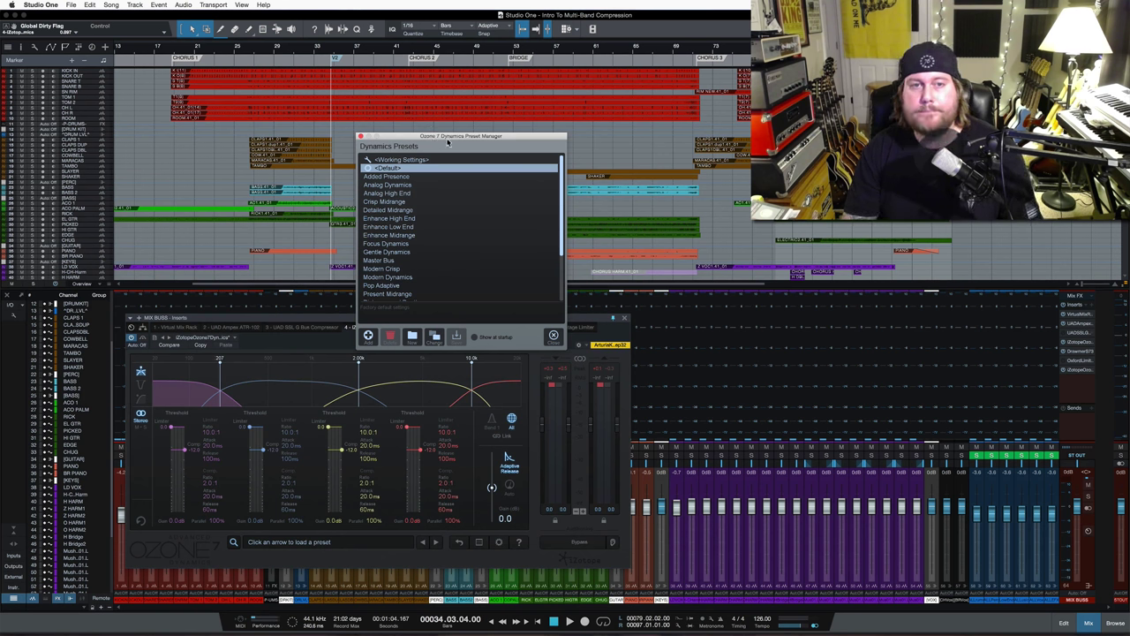
drag(449, 138, 762, 330)
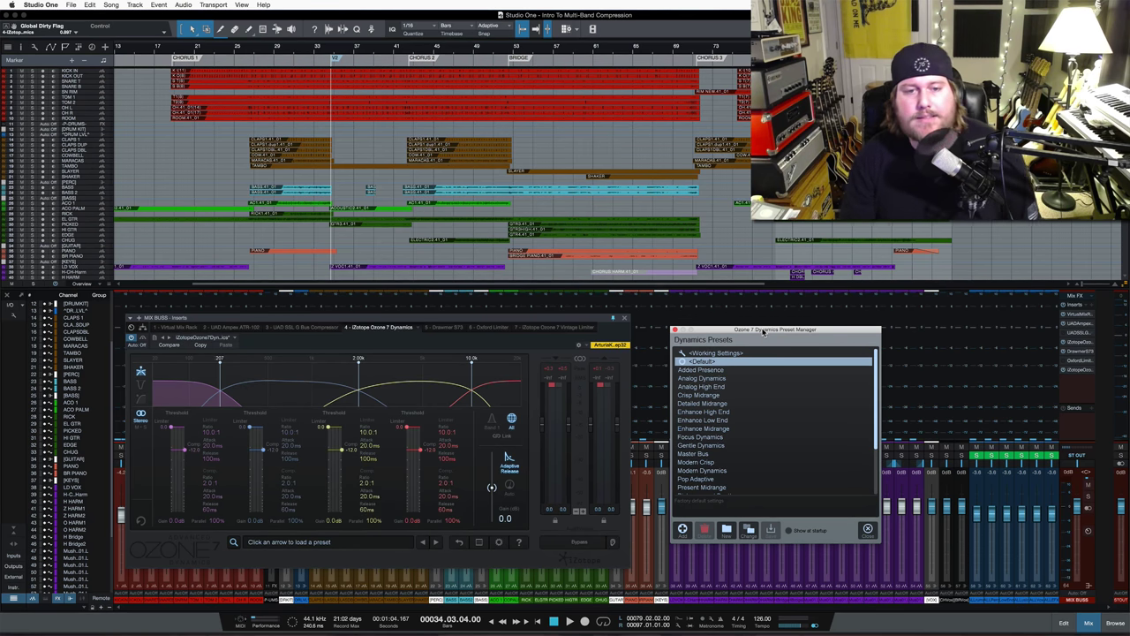
click(601, 386)
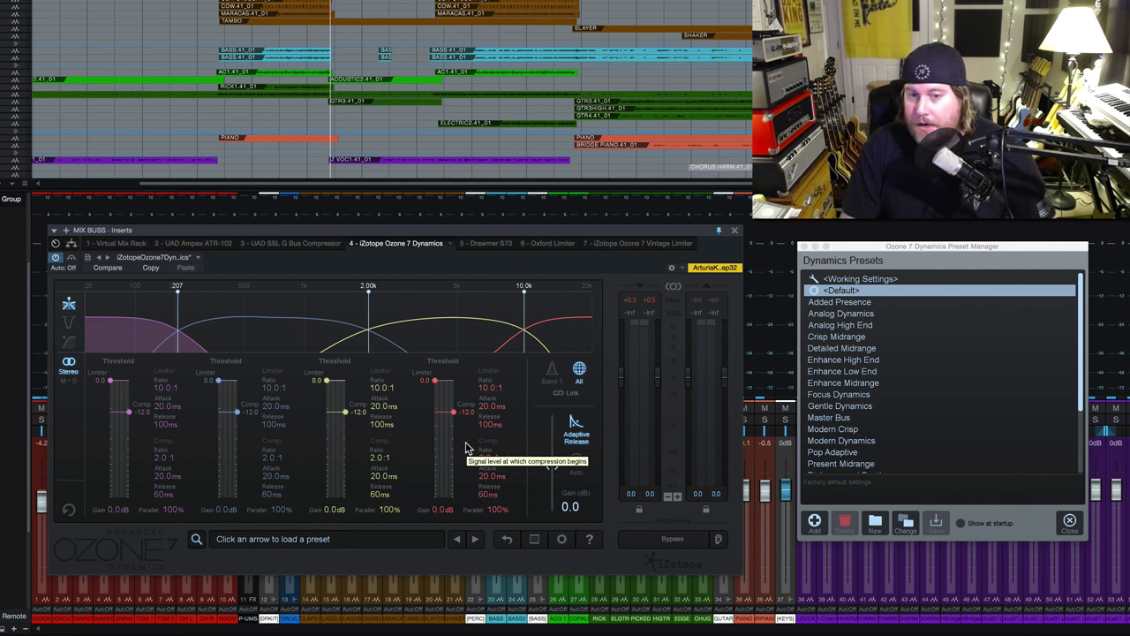
click(823, 303)
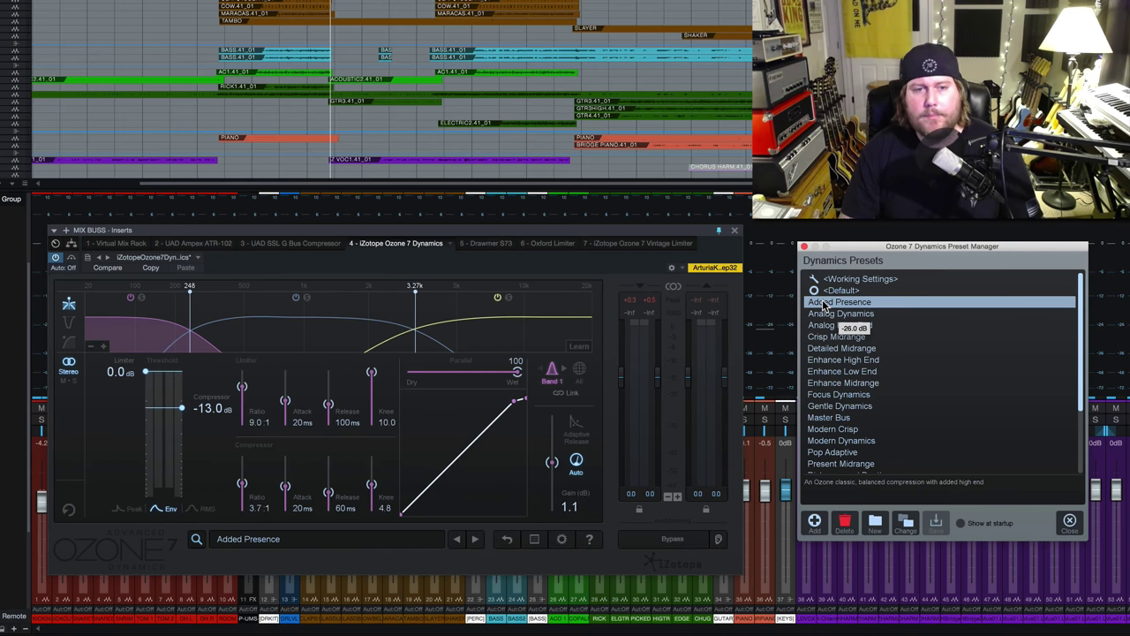
click(314, 344)
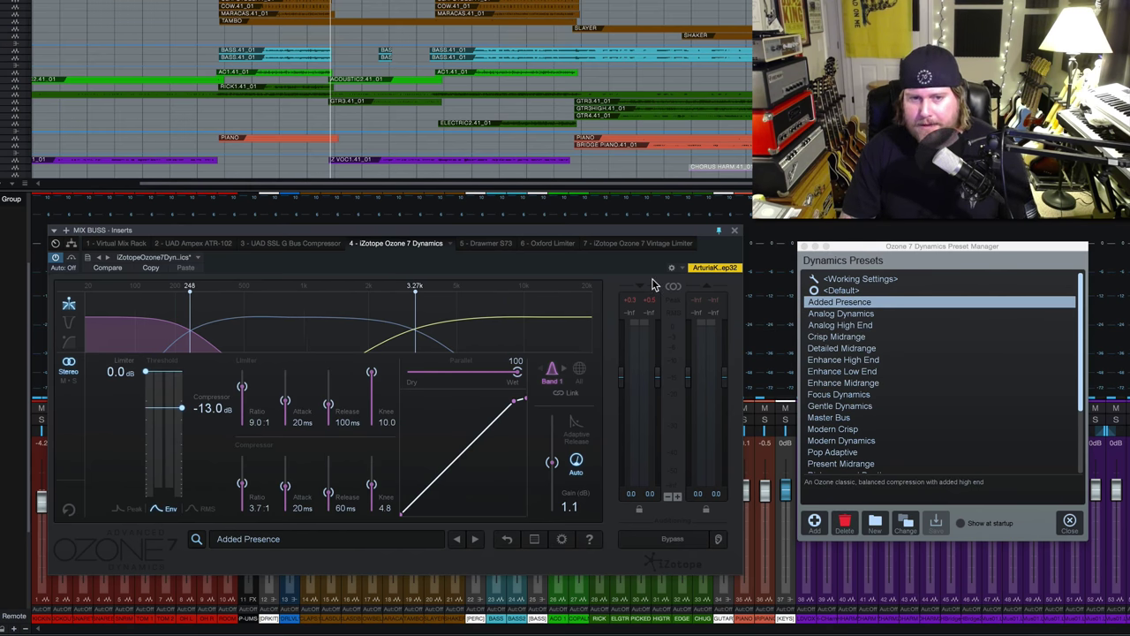
click(579, 369)
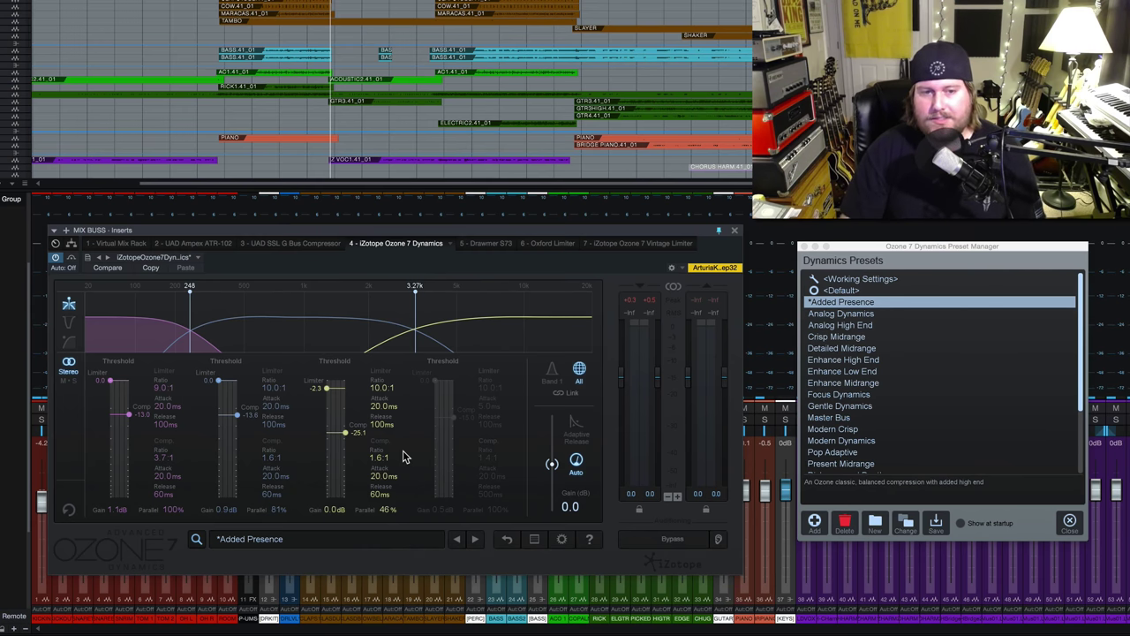
- Play the mix through the Added Presence preset and bypass Ozone 7 Dynamics during playback to compare the sound
key(space)
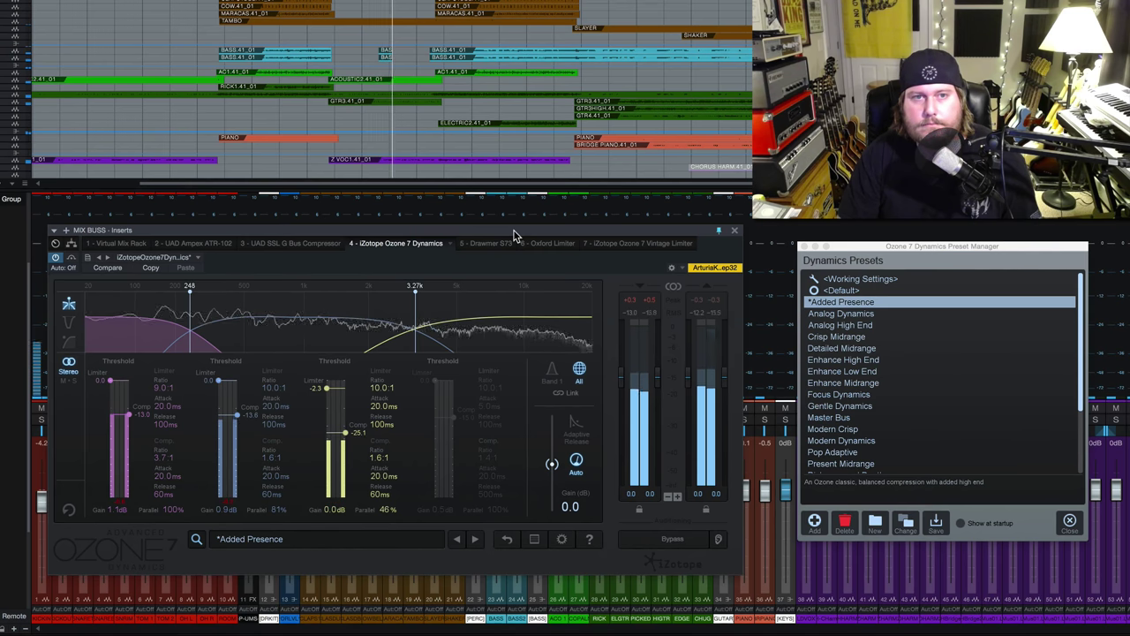
key(space)
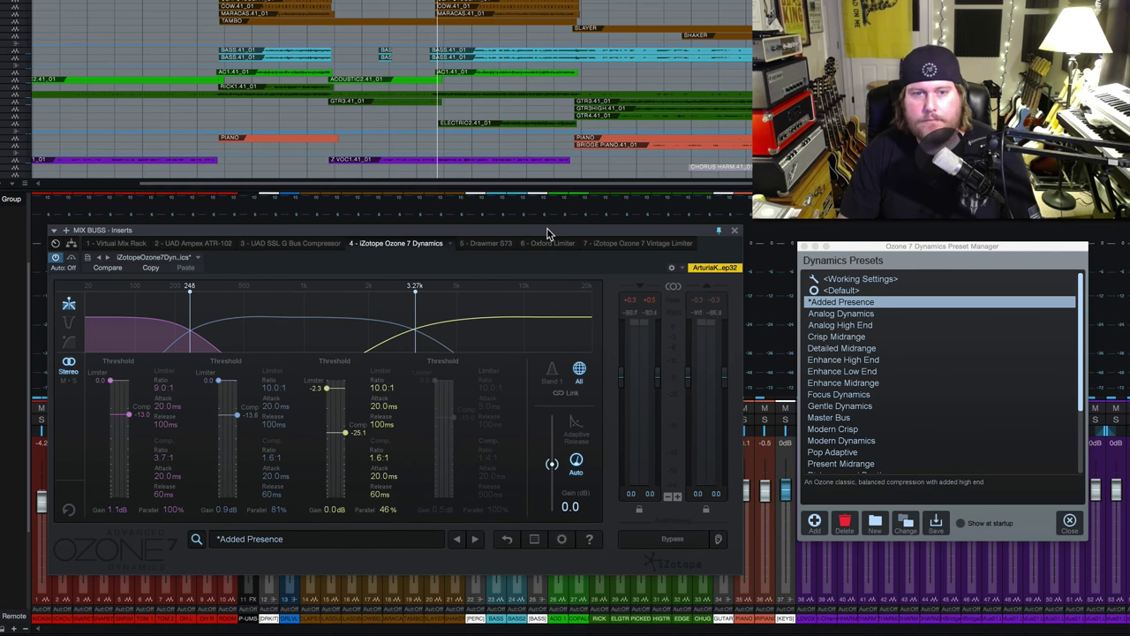
key(space)
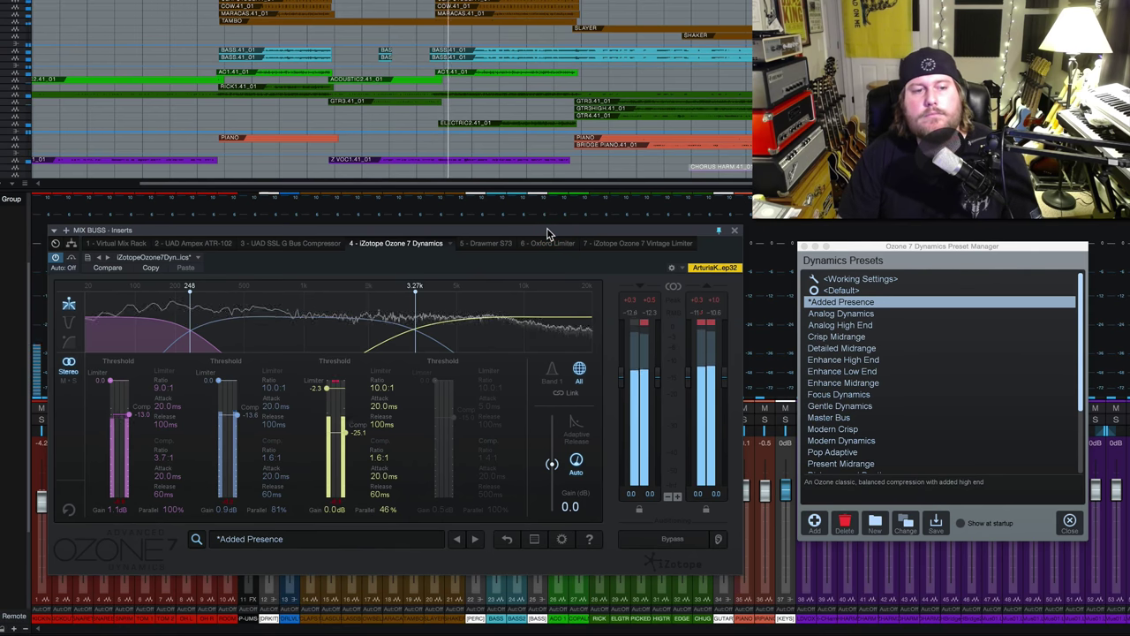
click(692, 541)
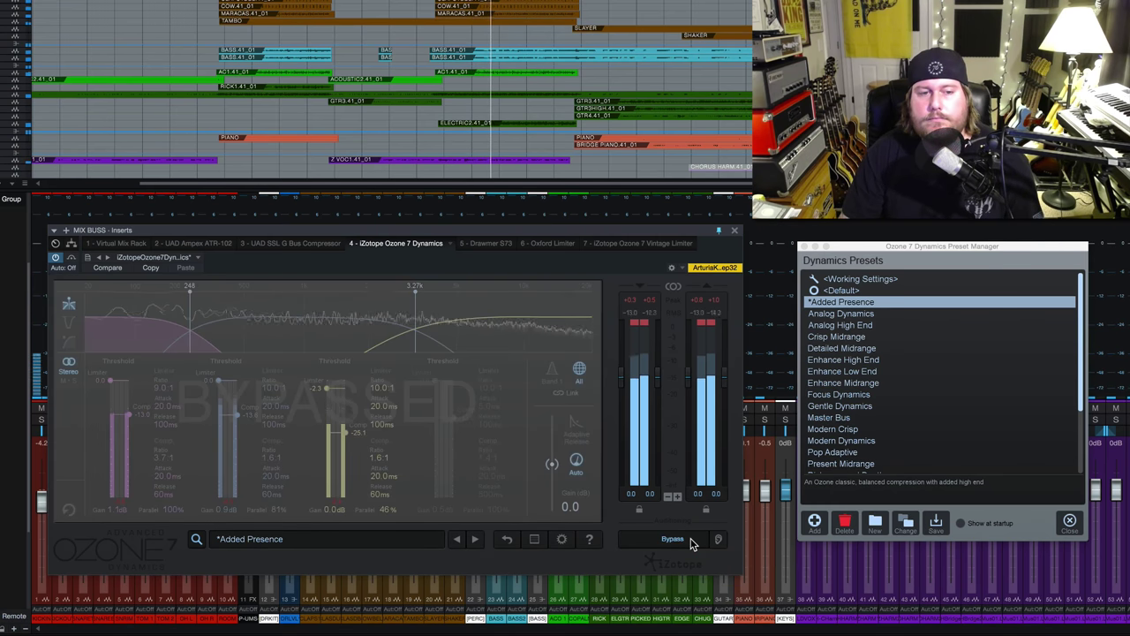
- Turn off the Ozone 7 Dynamics bypass to hear the processed mix again, and stop playback
click(692, 541)
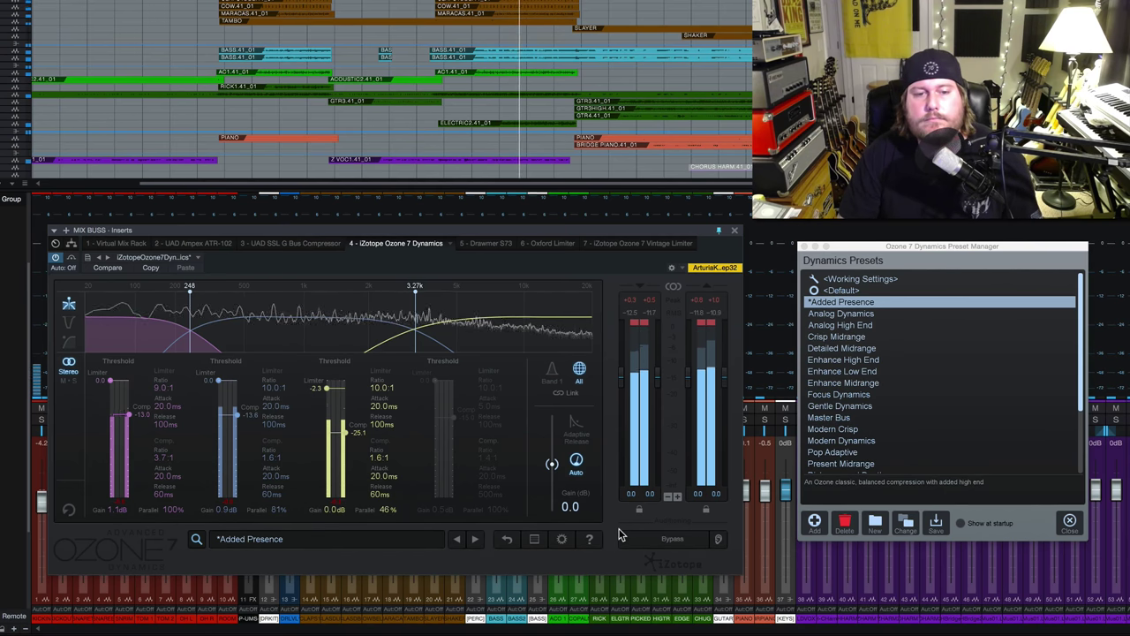
key(space)
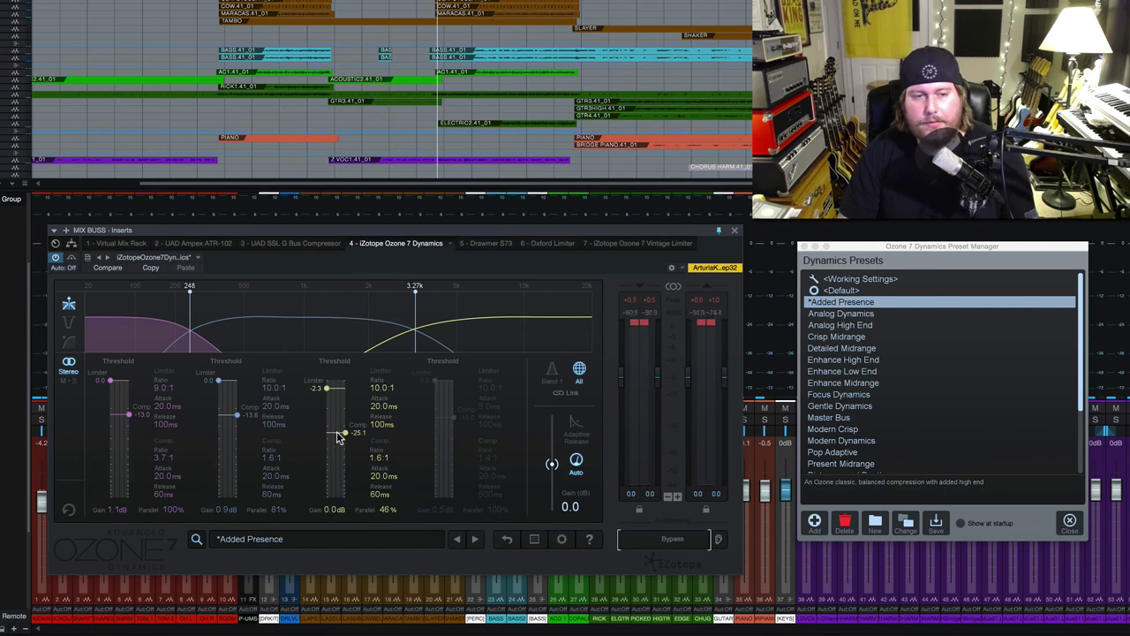
- Set band 2's lower crossover to 315 Hz, compressor threshold to -18.6 dB and compressor ratio to 3.1:1 while auditioning it soloed
drag(254, 415, 251, 432)
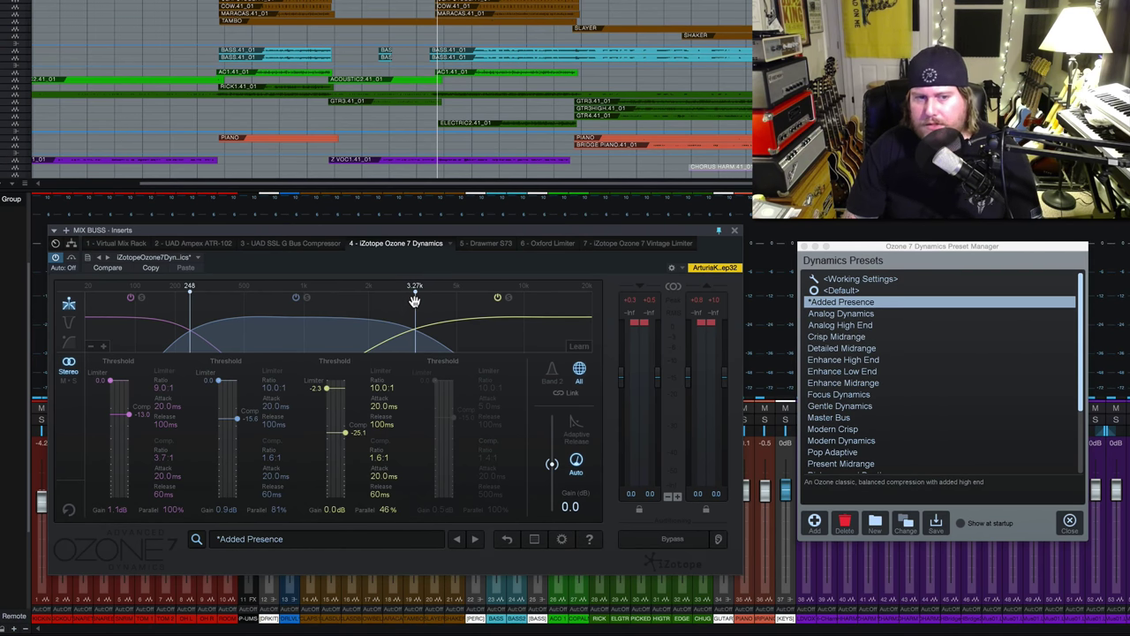
mouse_move(190, 318)
mouse_down()
mouse_move(274, 319)
mouse_move(195, 323)
mouse_move(204, 326)
mouse_up()
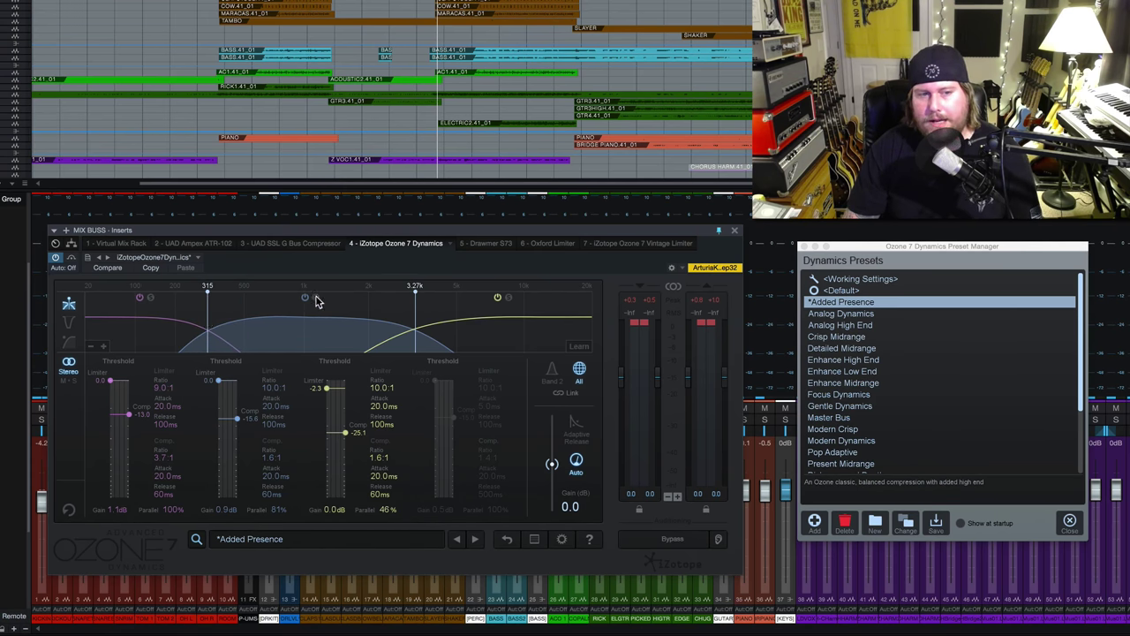
key(space)
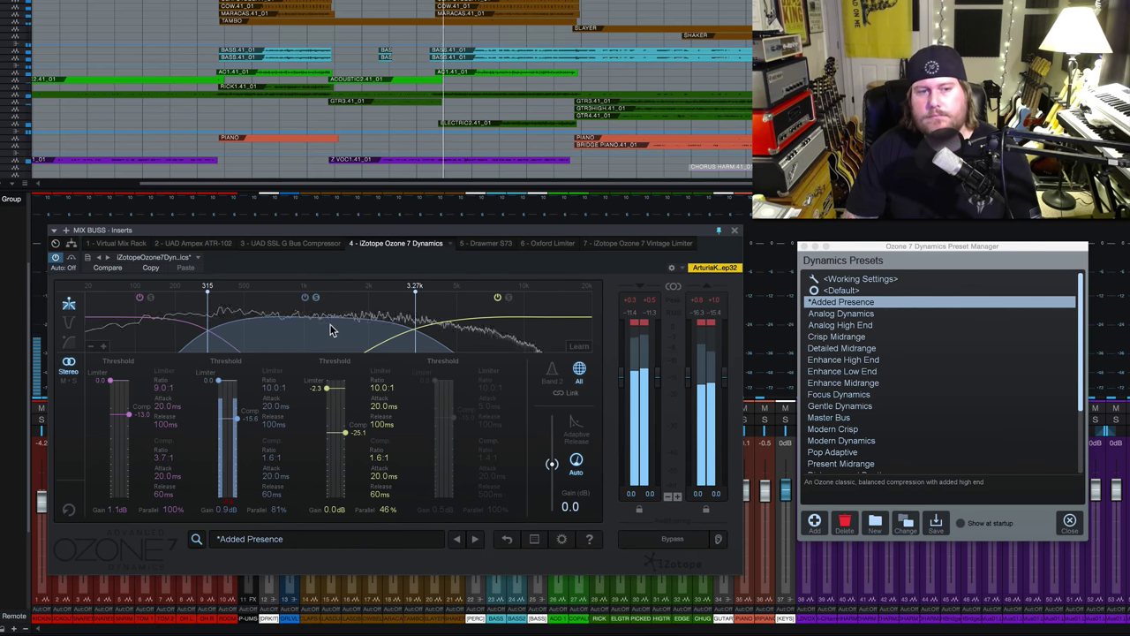
mouse_move(250, 416)
mouse_down()
mouse_move(251, 475)
mouse_move(254, 430)
mouse_up()
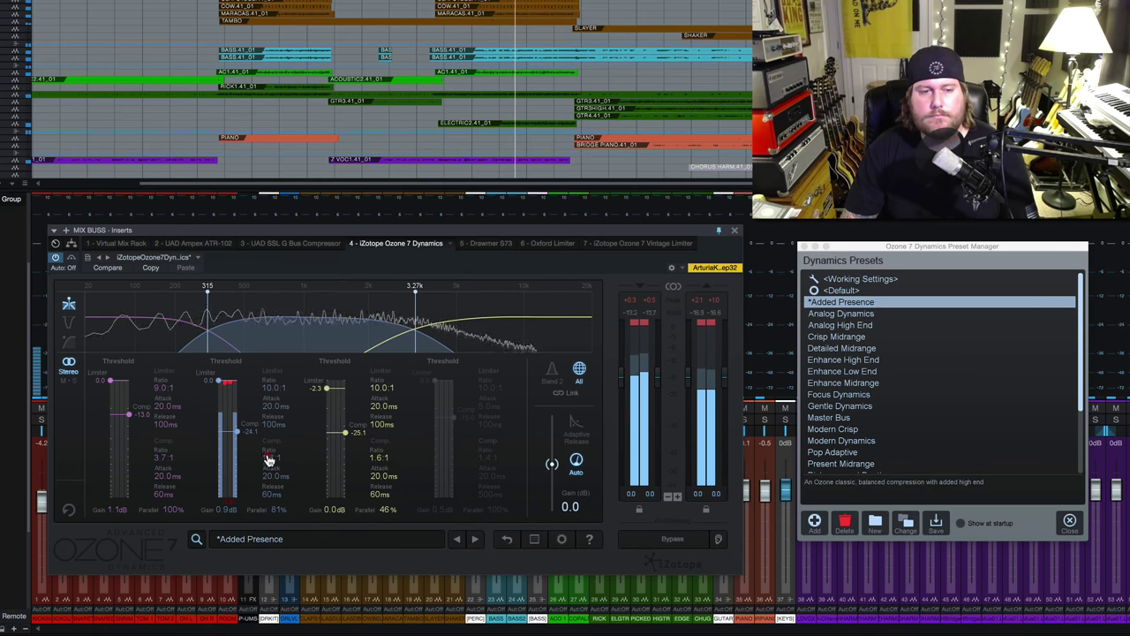
drag(265, 453, 250, 427)
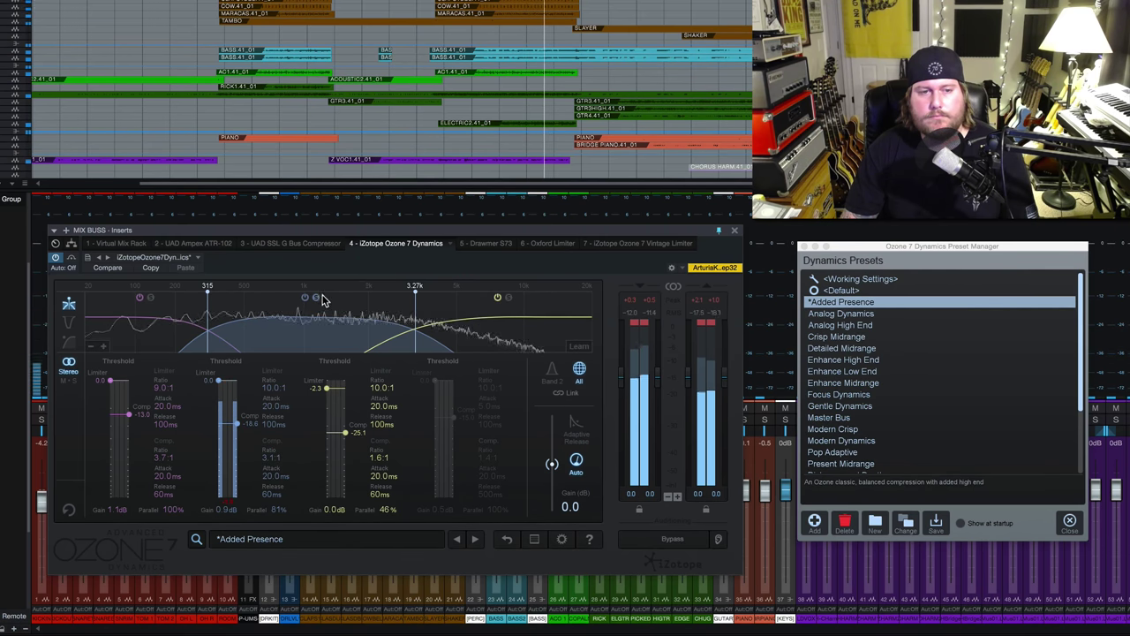
- Toggle band 2's solo against the full mix during playback, and raise the crossover between bands 2 and 3 to 3.82 kHz
click(317, 298)
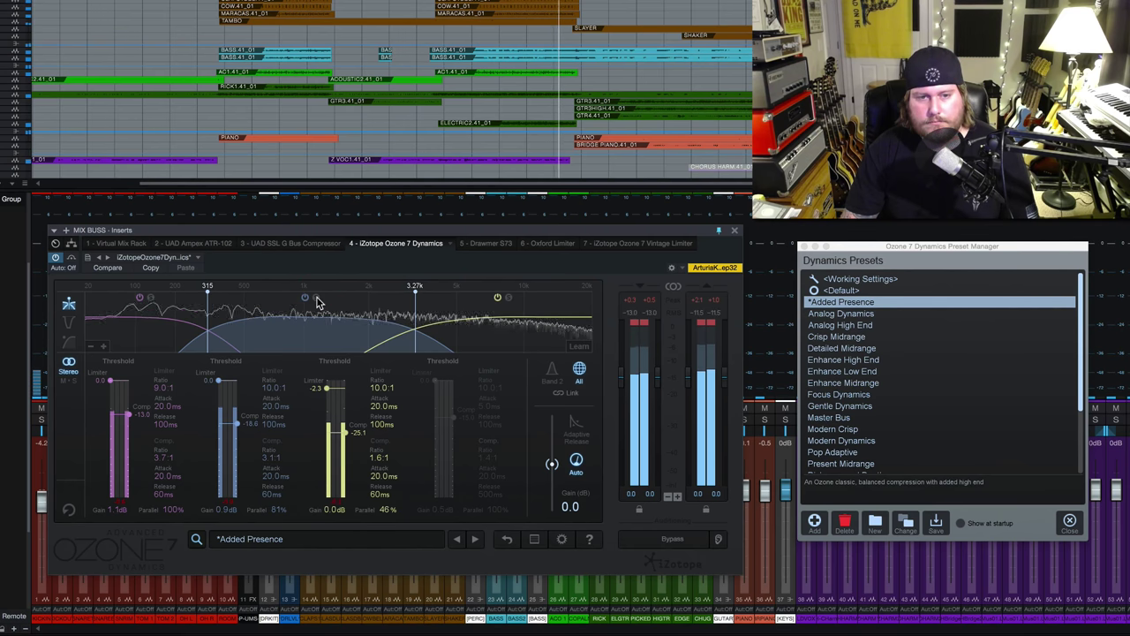
click(317, 299)
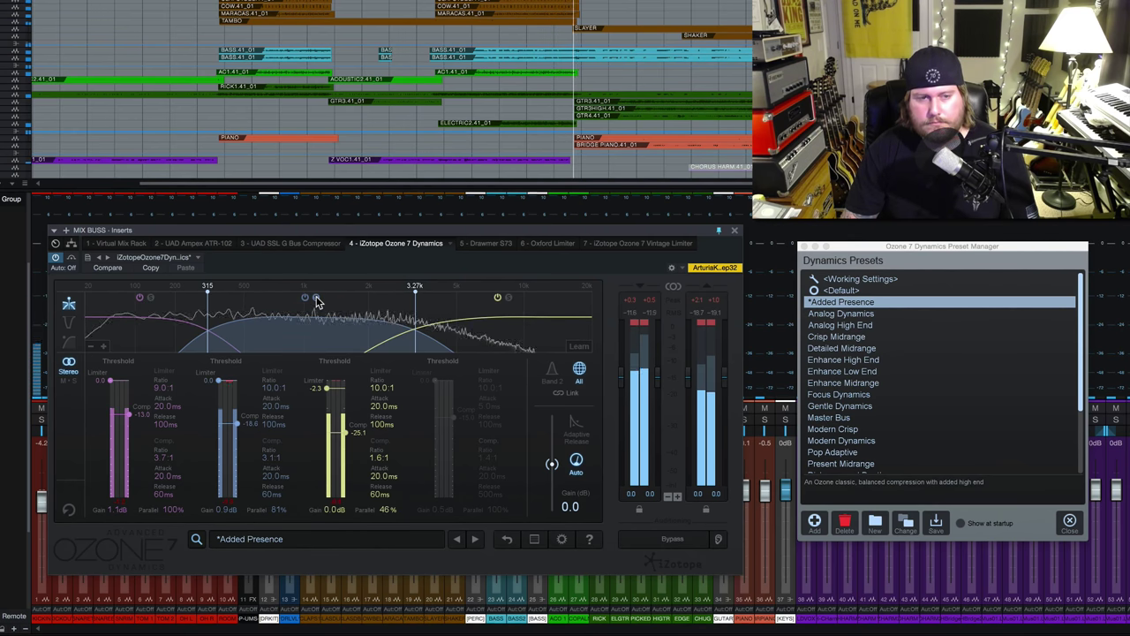
click(317, 298)
key(space)
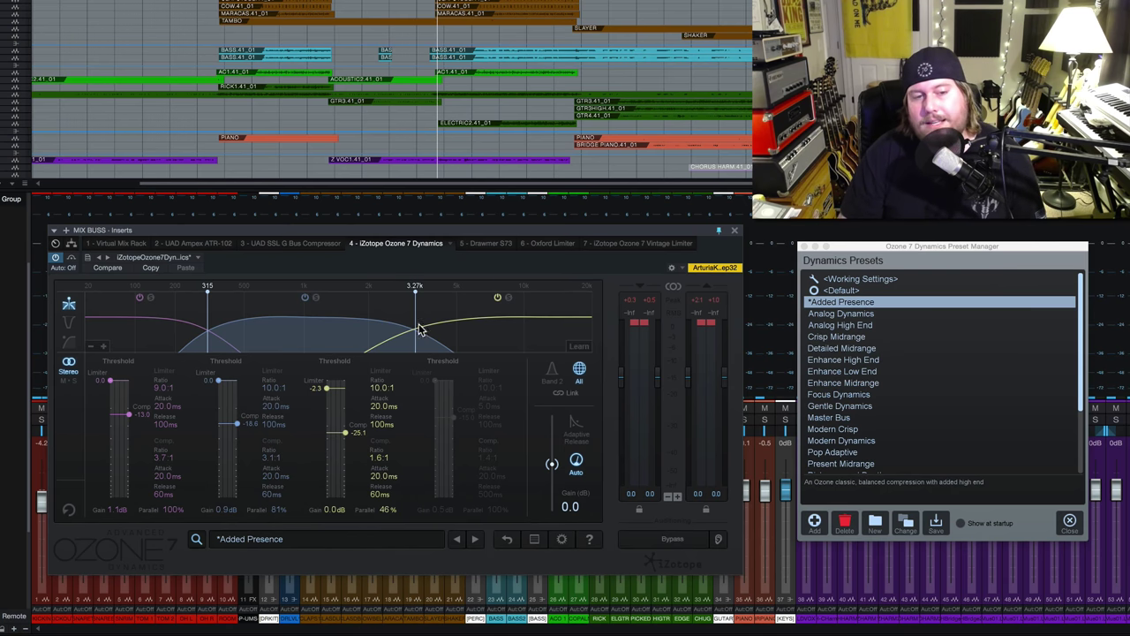
mouse_move(417, 323)
mouse_down()
mouse_move(454, 324)
mouse_move(430, 327)
mouse_up()
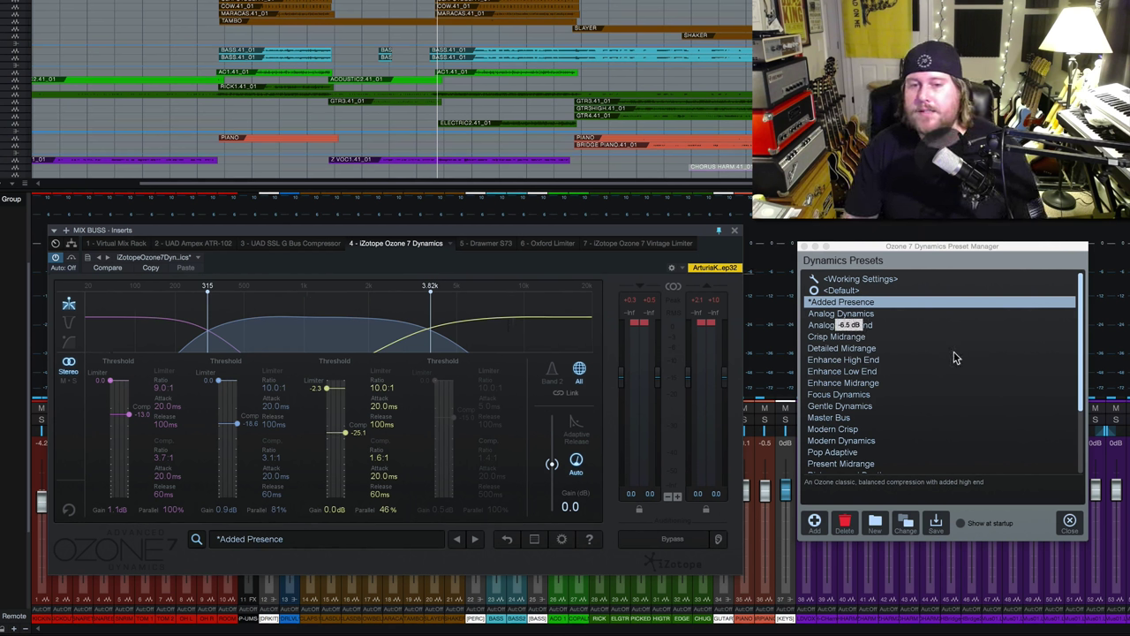
- Load the Crisp Midrange preset and play the mix through it with all band controls shown
click(821, 336)
key(space)
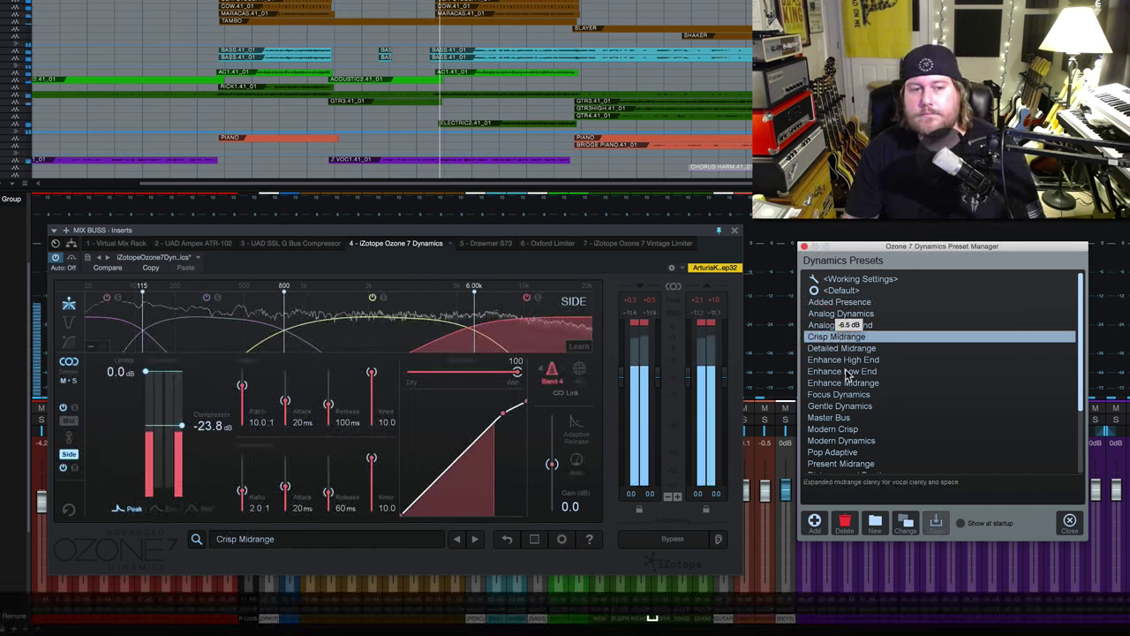
click(579, 370)
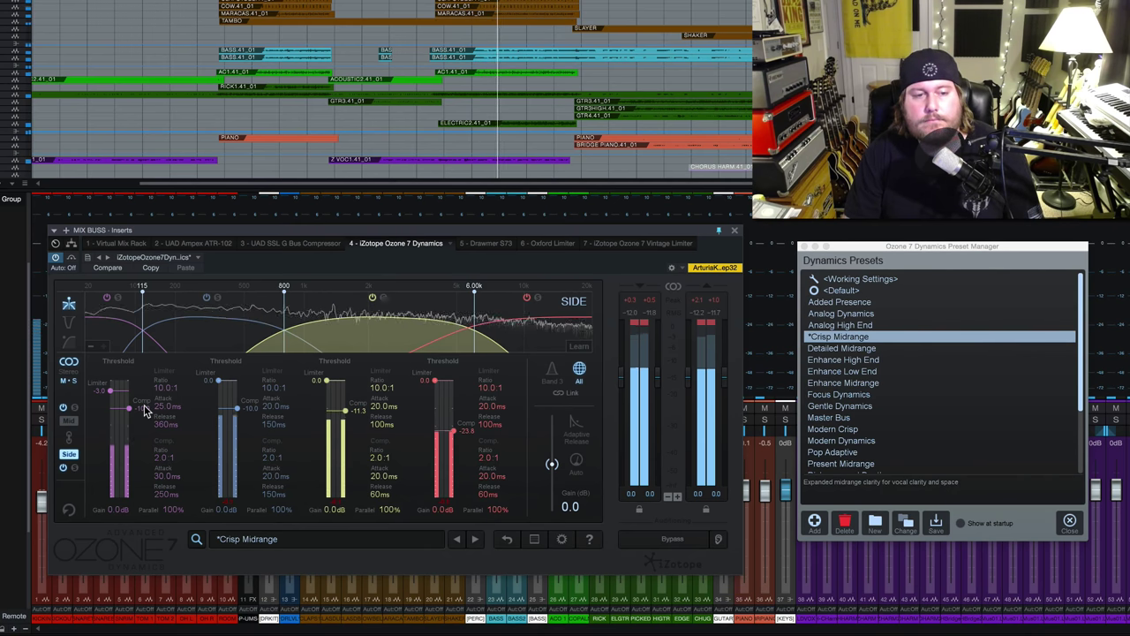
- Load the Enhance High End preset during playback, show all band controls, and stop the mix after listening
click(830, 362)
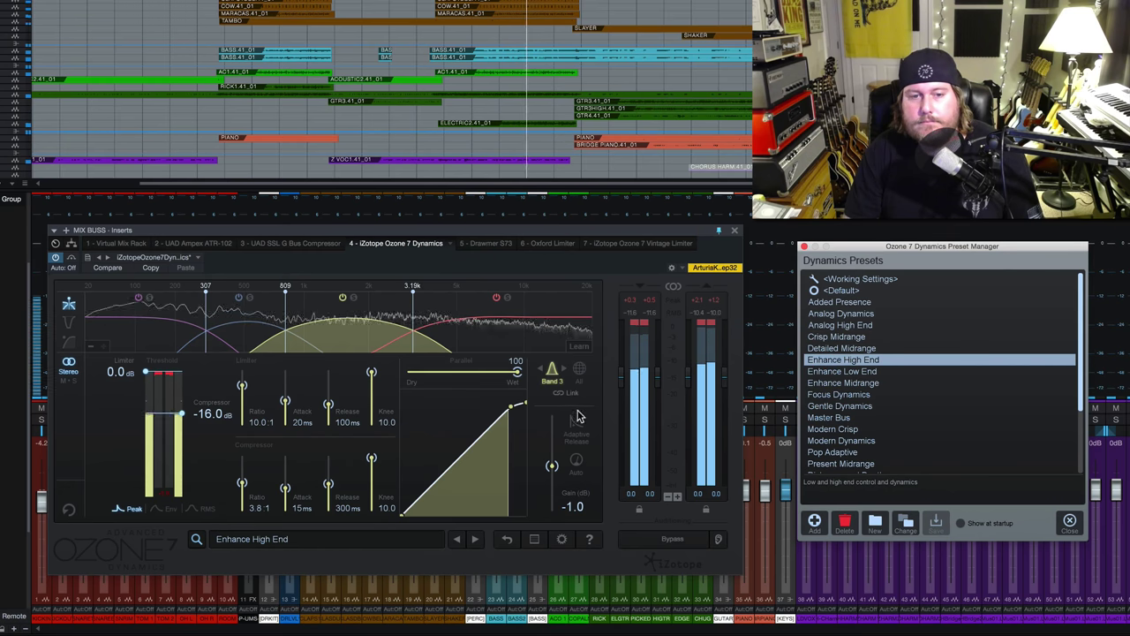
click(579, 369)
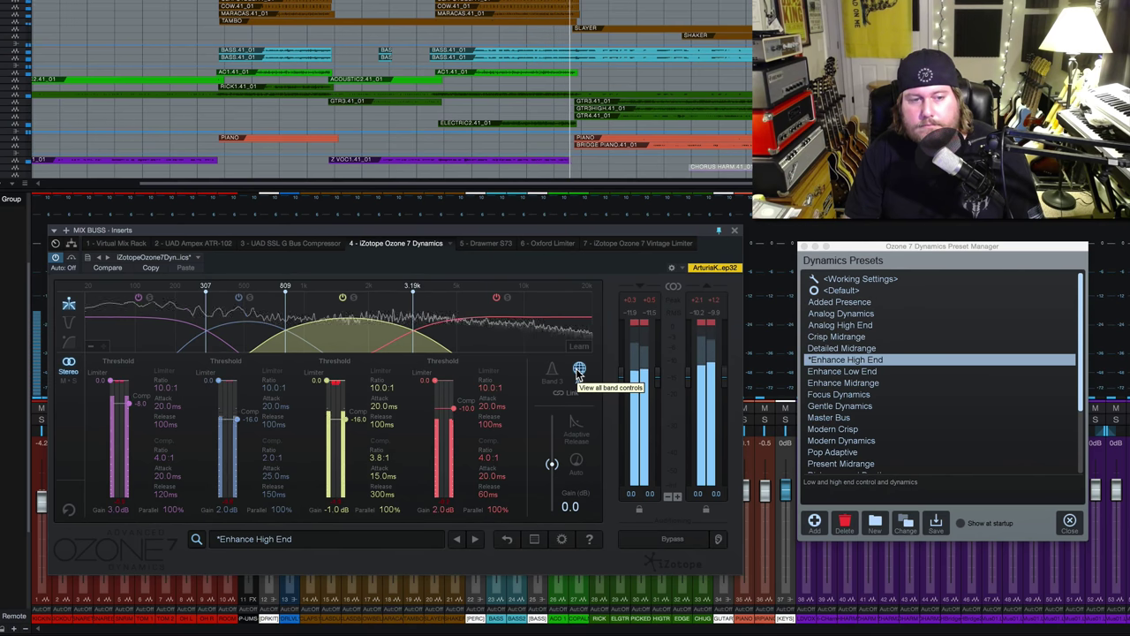
key(space)
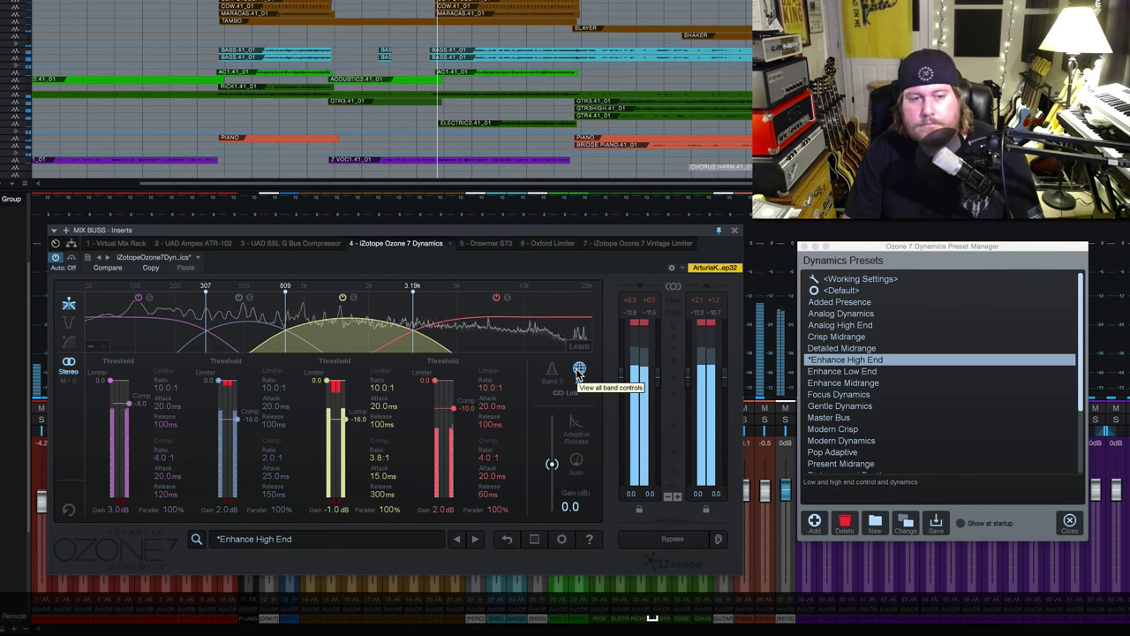
click(579, 371)
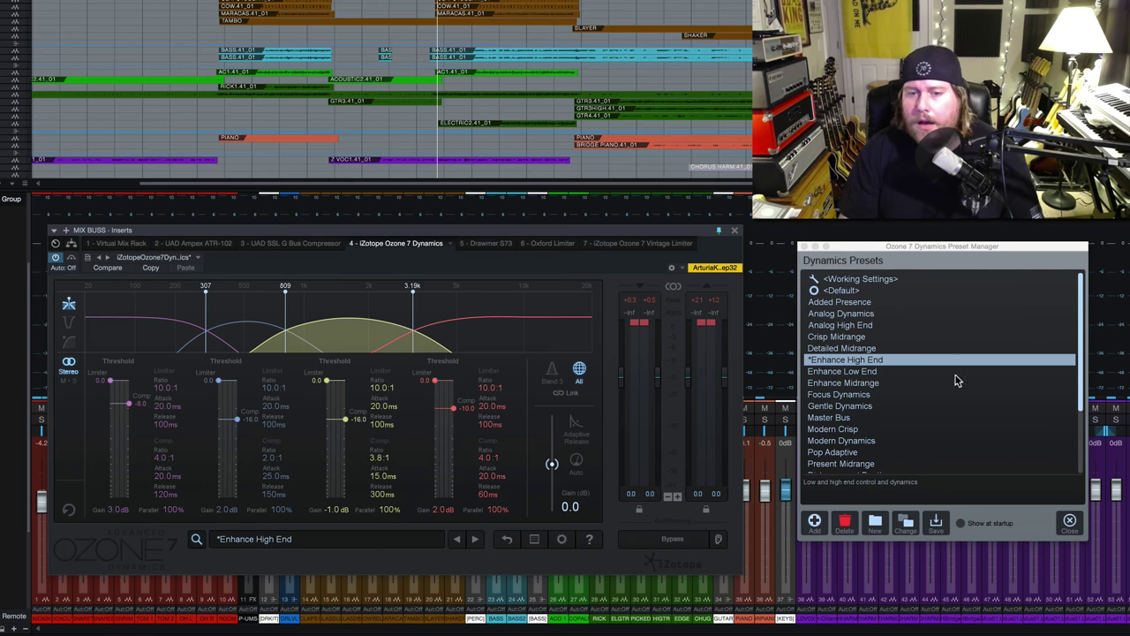
- Load the single-band Master Bus preset and play the mix through it
click(828, 418)
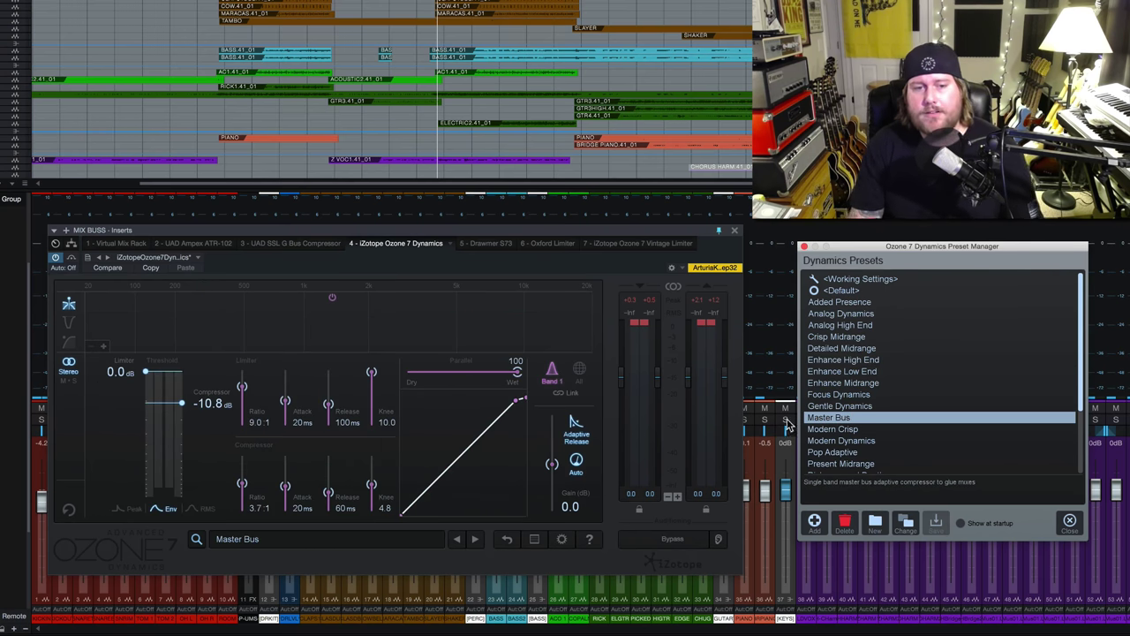
key(space)
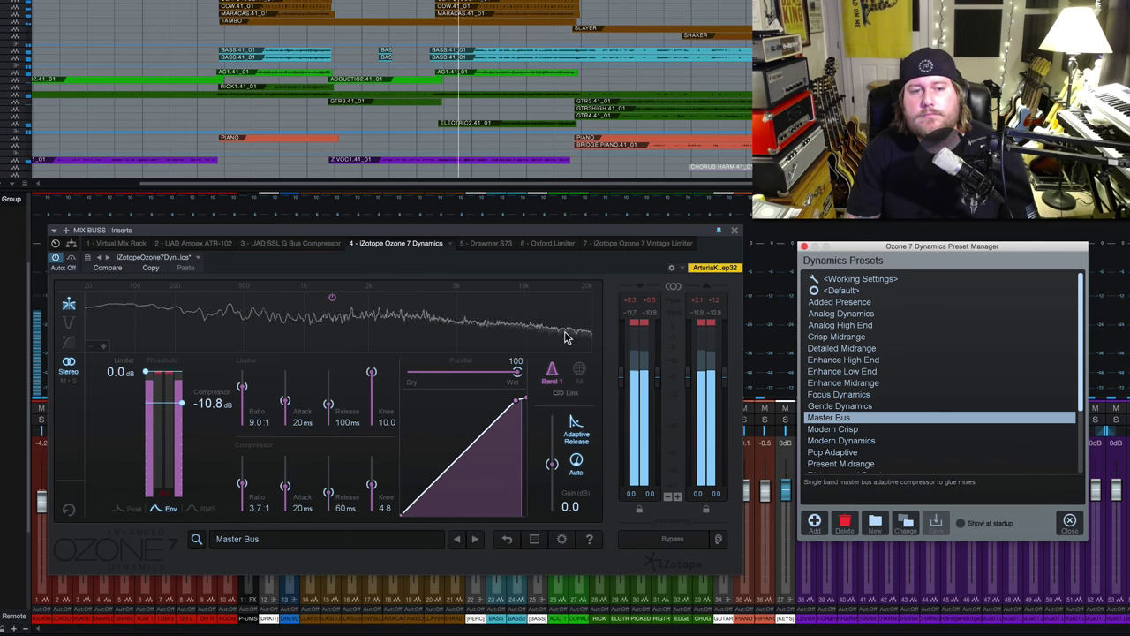
key(space)
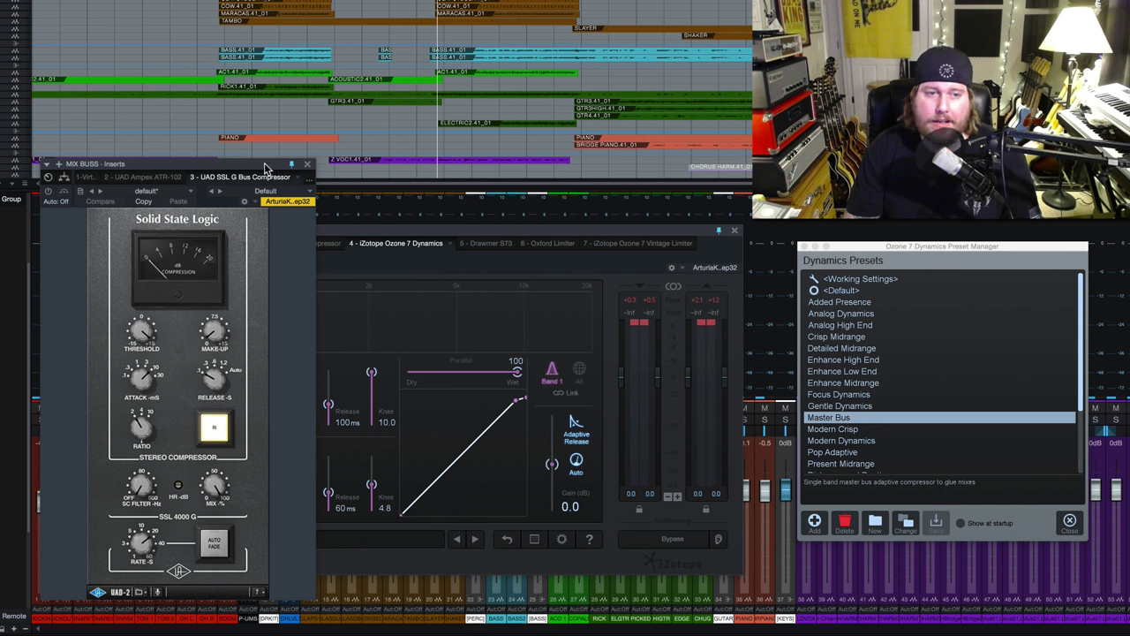
- Place Ozone 7 Dynamics beside the UAD SSL G Bus Compressor, bypassing Ozone and activating the SSL compressor
drag(693, 233, 928, 245)
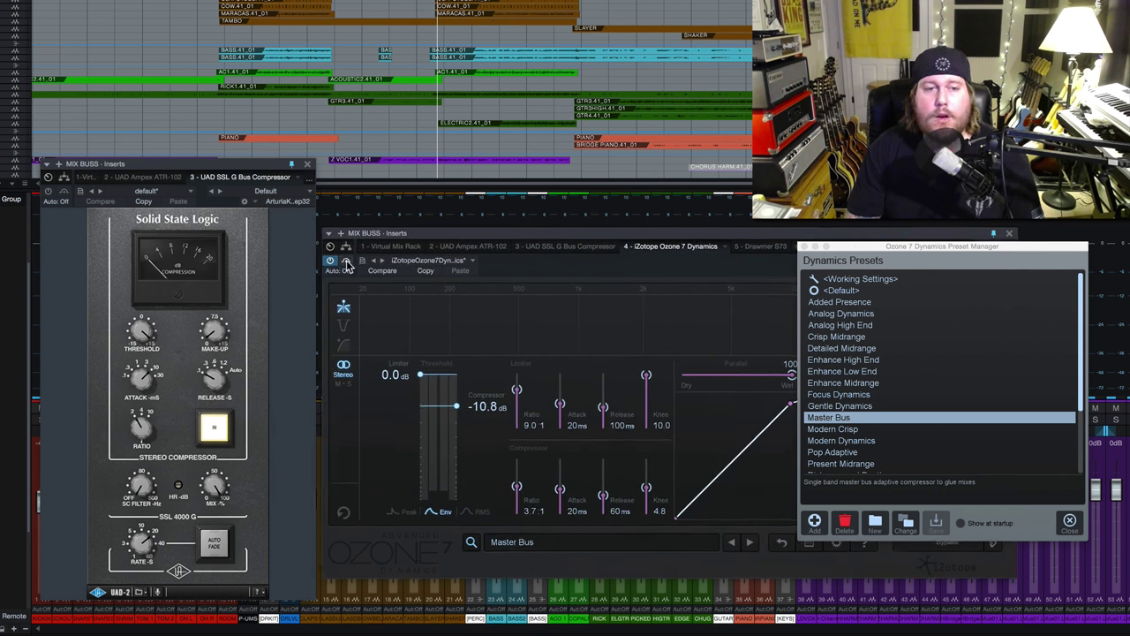
click(346, 260)
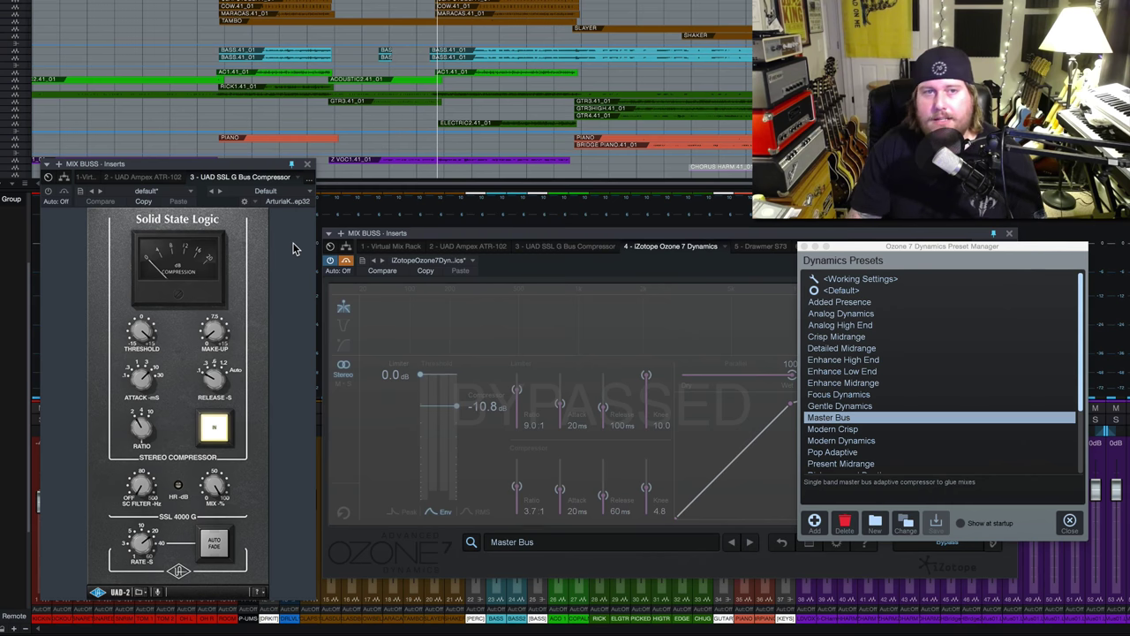
click(48, 192)
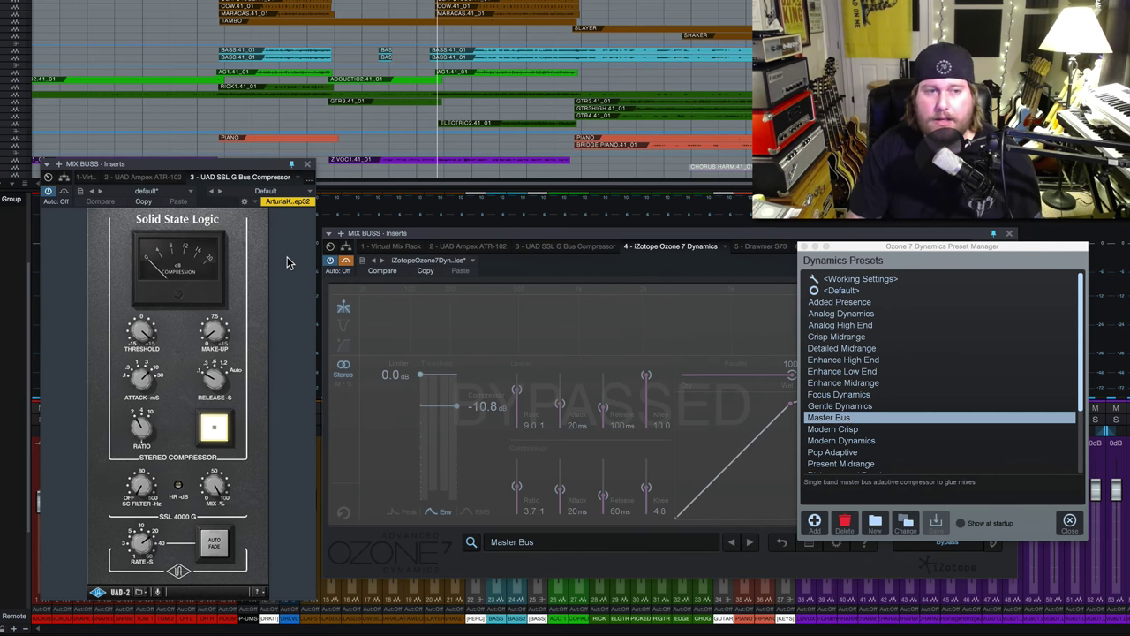
- Play chorus 2 through the SSL G Bus Compressor, and audition the passage leading into it from the V2 marker
key(space)
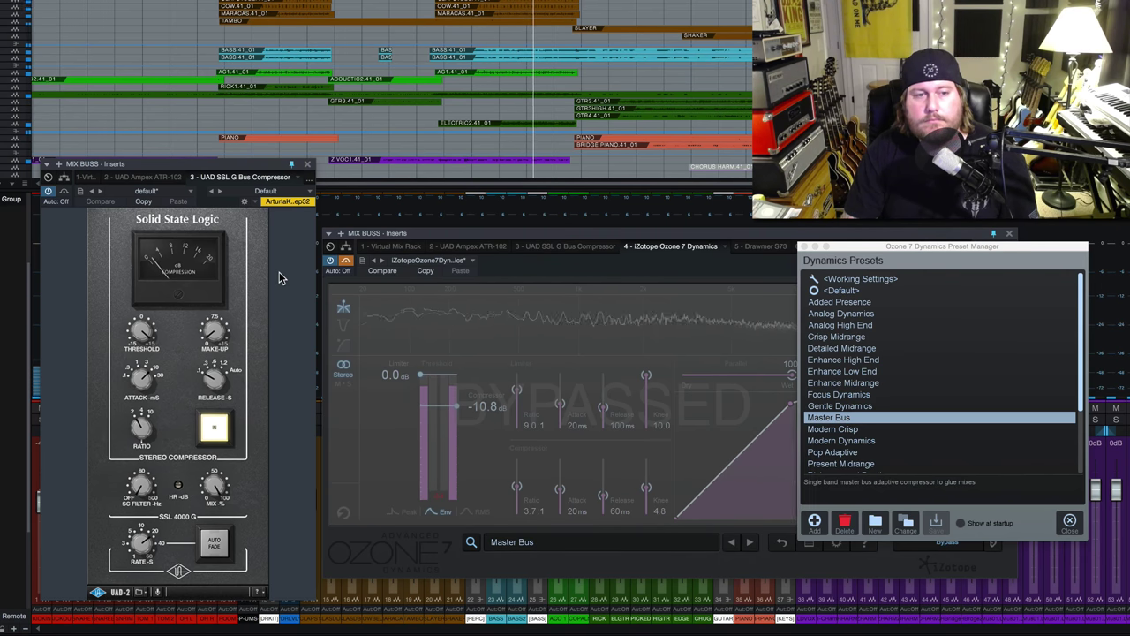
key(space)
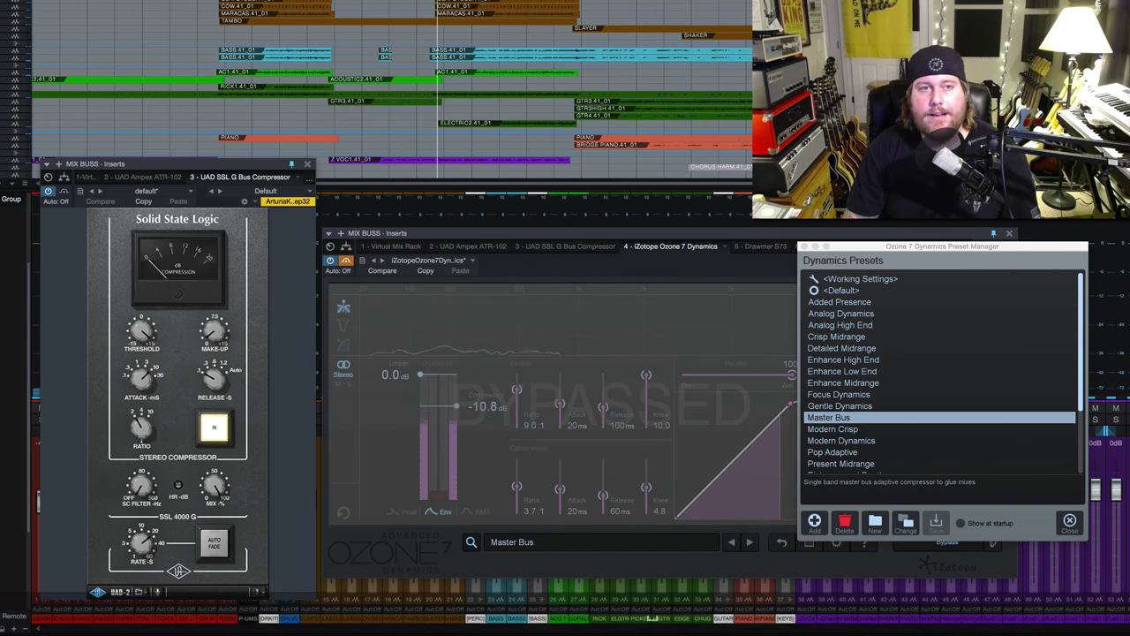
key(comma)
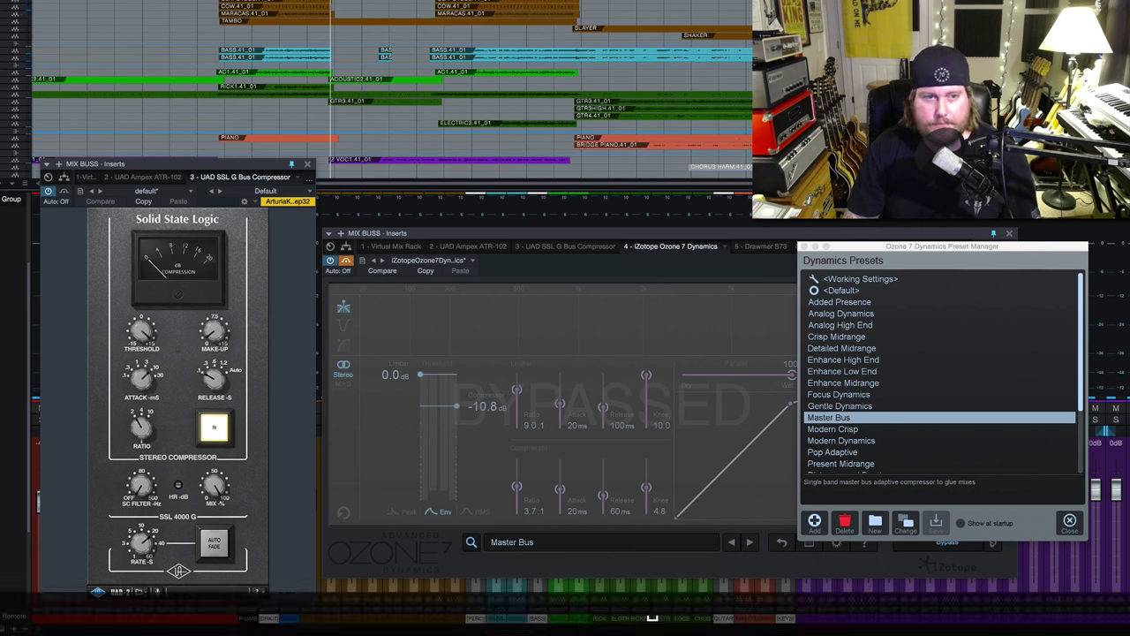
key(space)
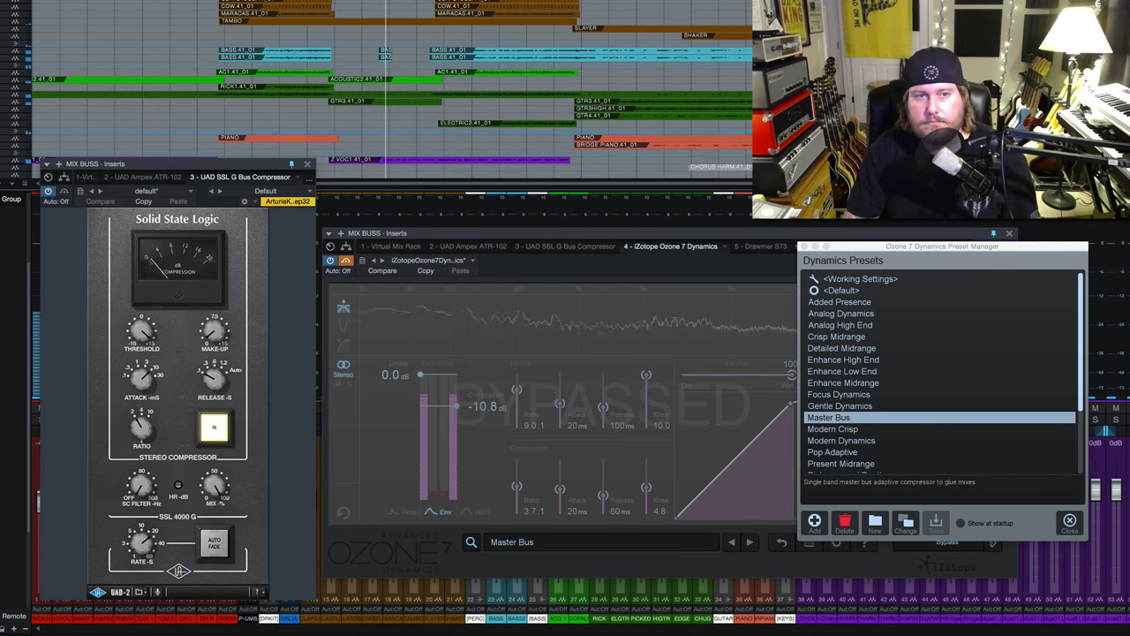
key(space)
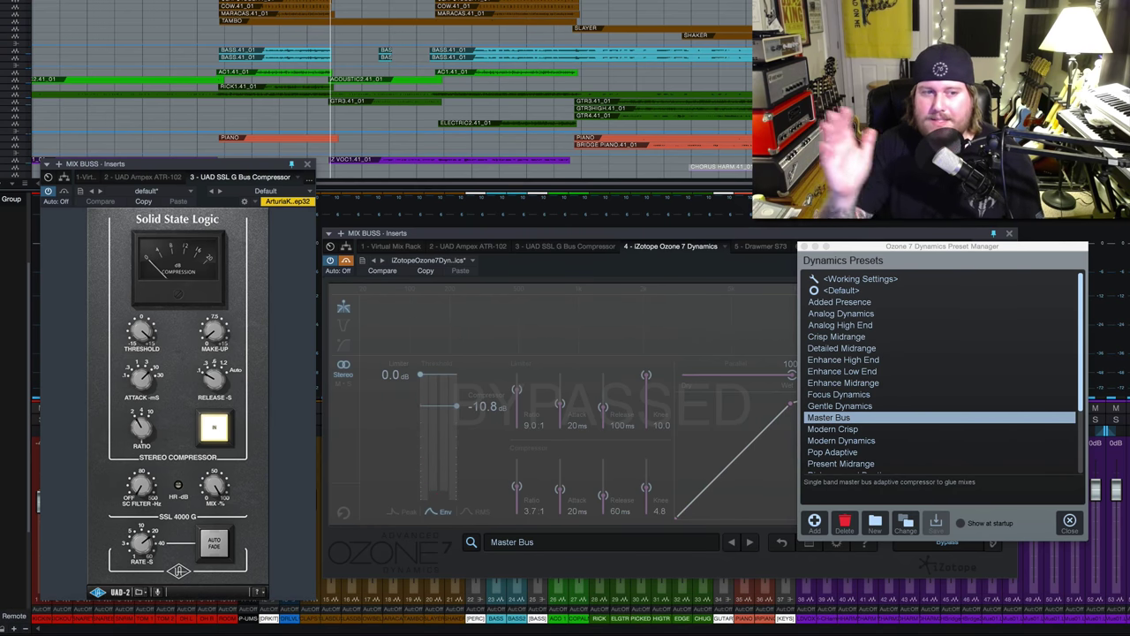
key(space)
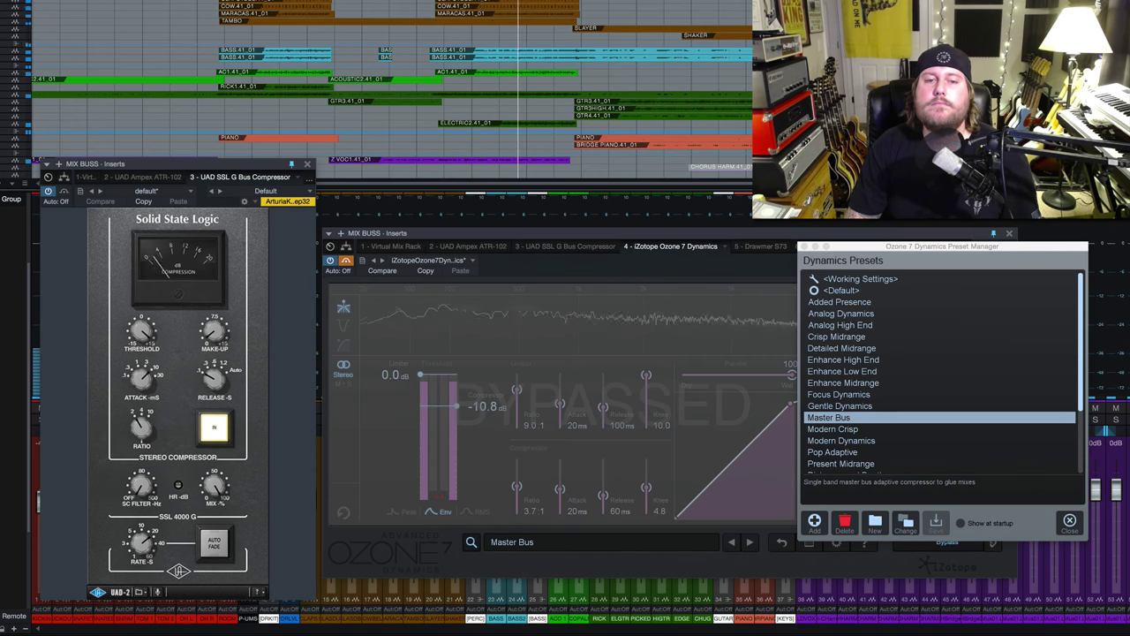
key(space)
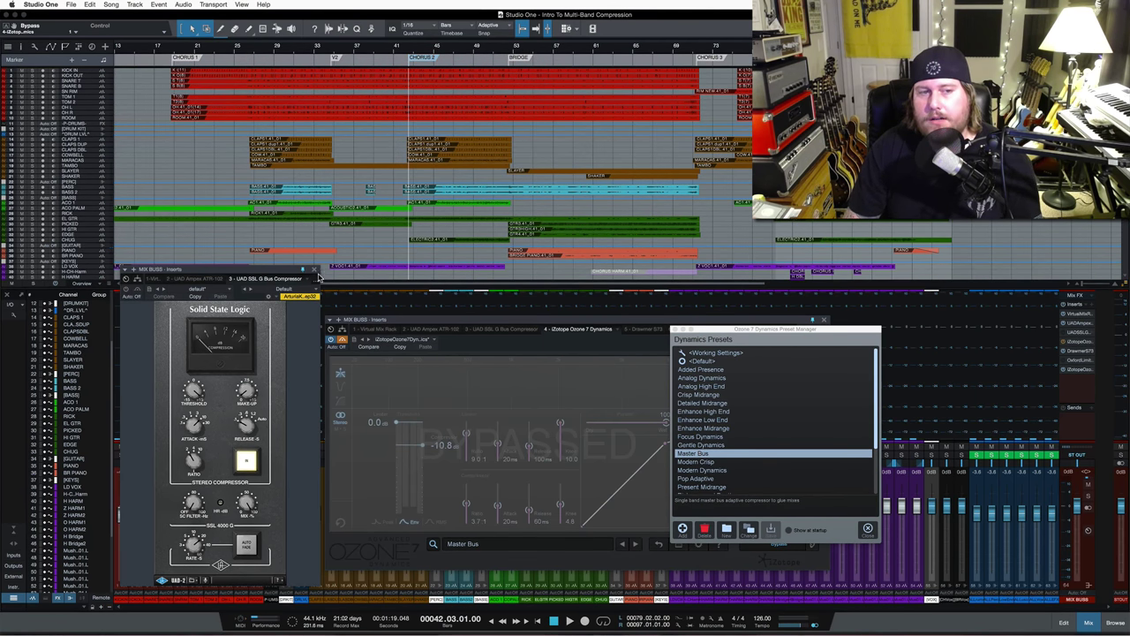
- Close the SSL compressor window, and load the <Default> preset in Ozone 7 Dynamics before closing its preset manager
click(314, 269)
drag(577, 323, 413, 320)
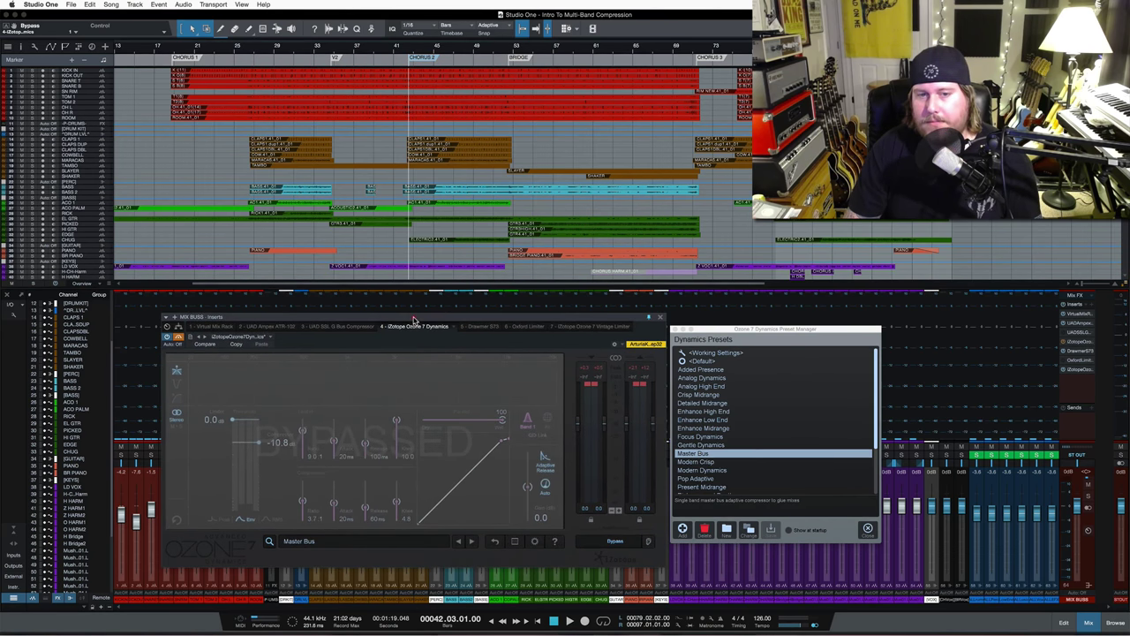
click(702, 361)
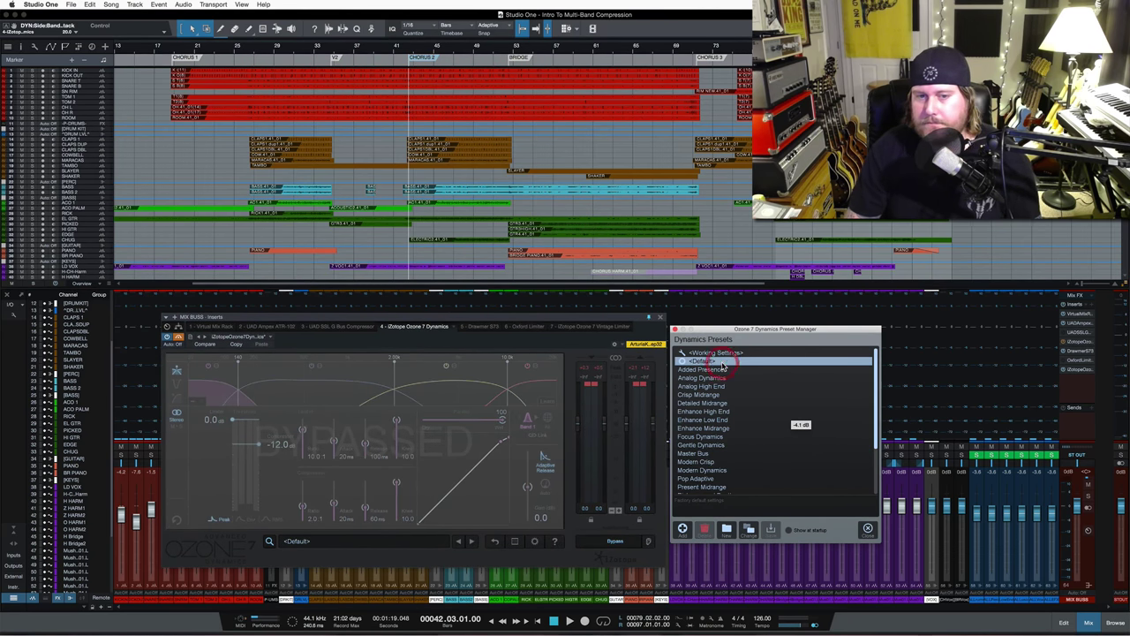
click(868, 529)
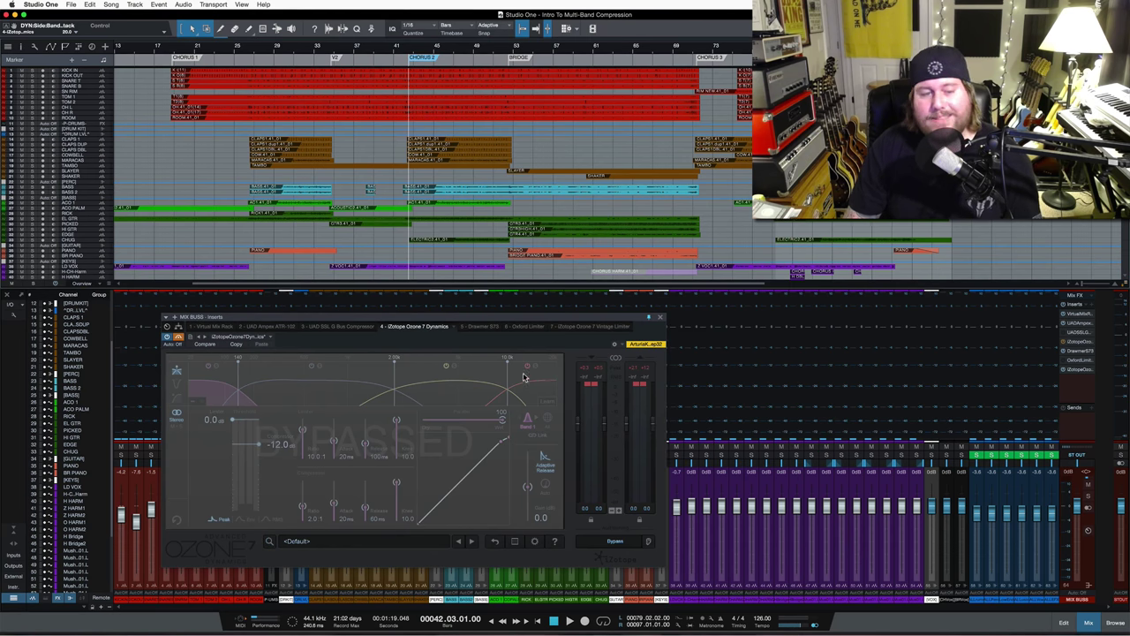
- Reposition the Ozone 7 Dynamics window and turn off its bypass
drag(530, 291, 474, 244)
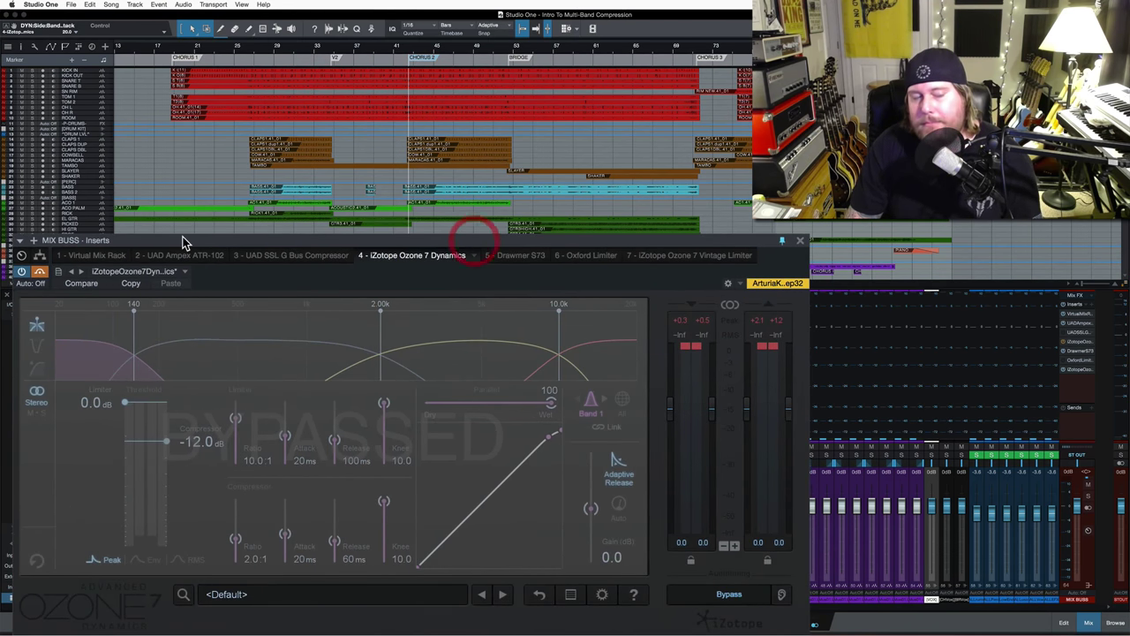
click(39, 272)
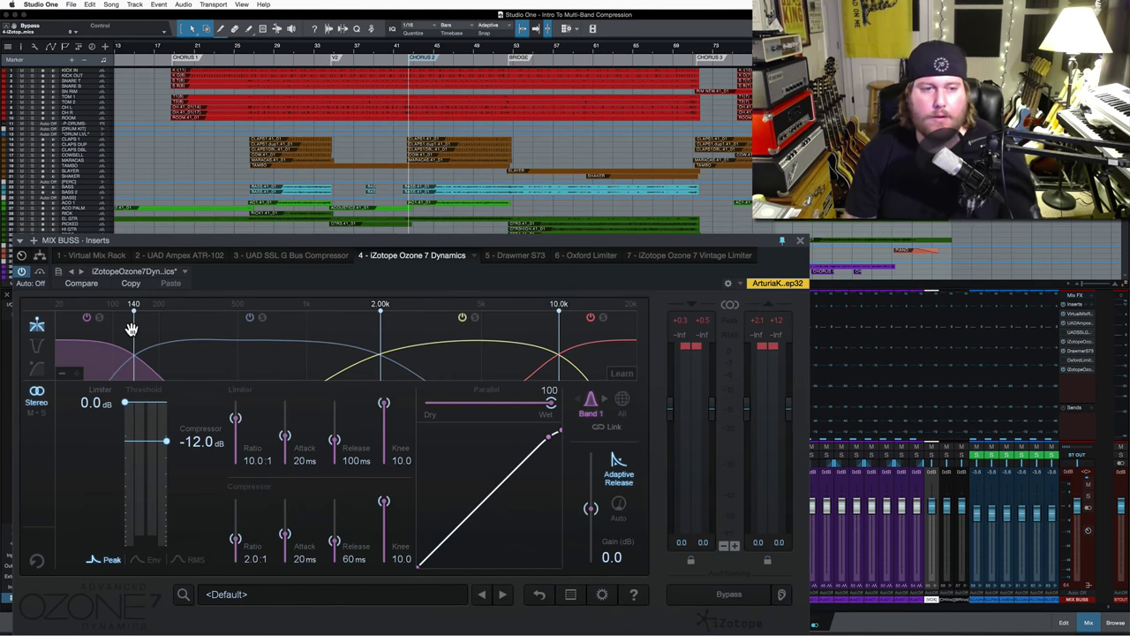
- Move the lowest crossover to 204 Hz and the highest crossover to 8.77 kHz
drag(133, 331, 160, 342)
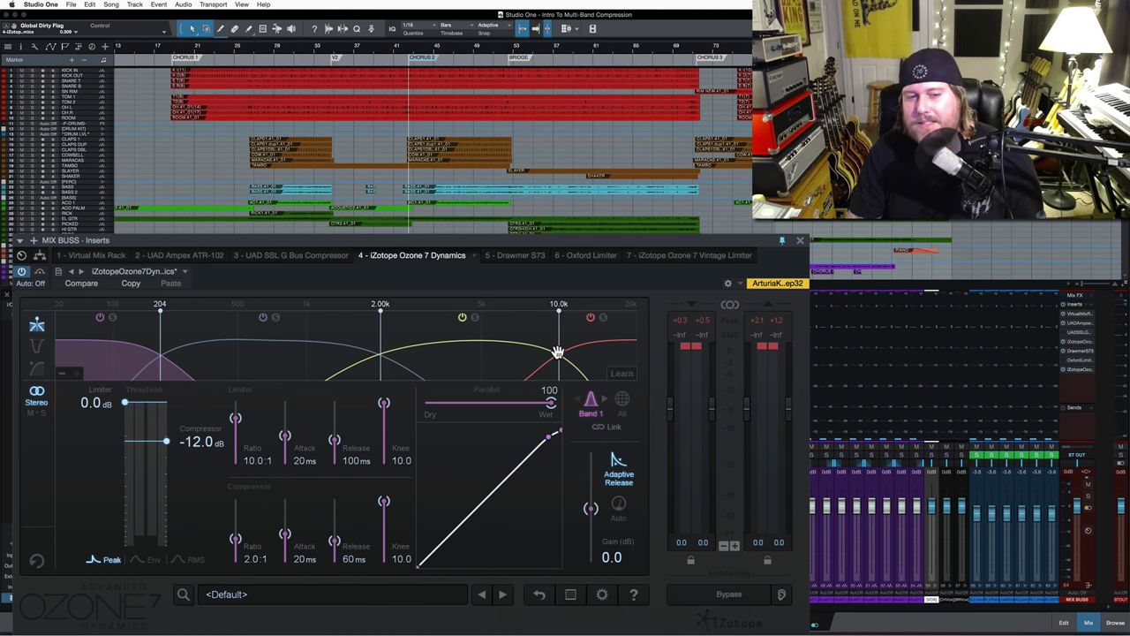
drag(558, 352, 543, 355)
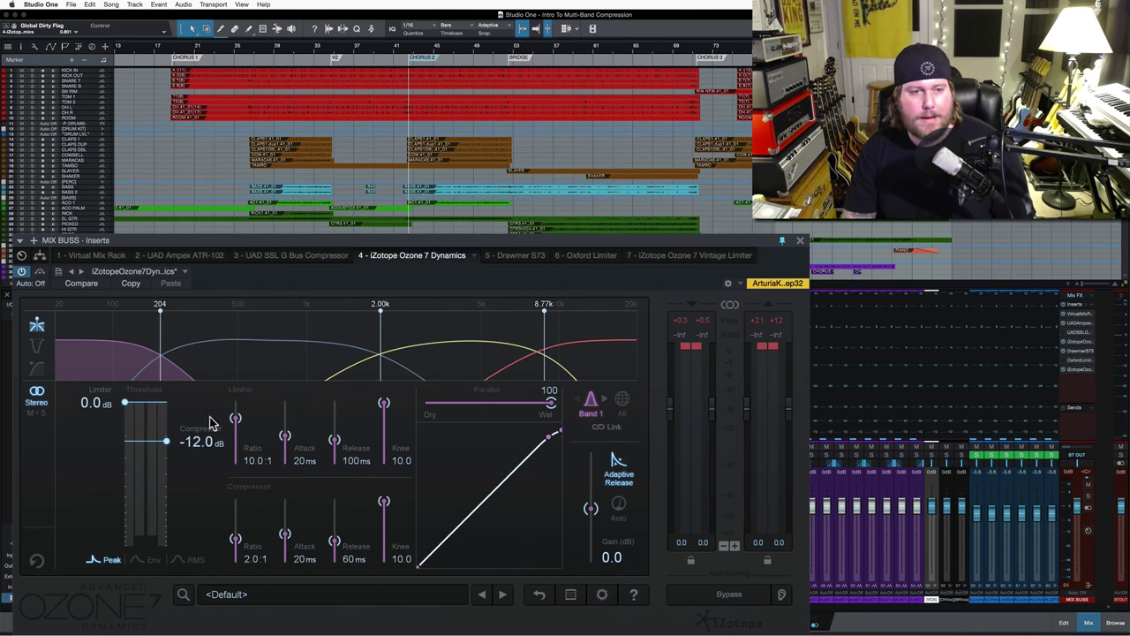
- Set band 2's compressor to a 4:1 ratio with about 11 ms attack and 88 ms release
click(284, 367)
click(254, 558)
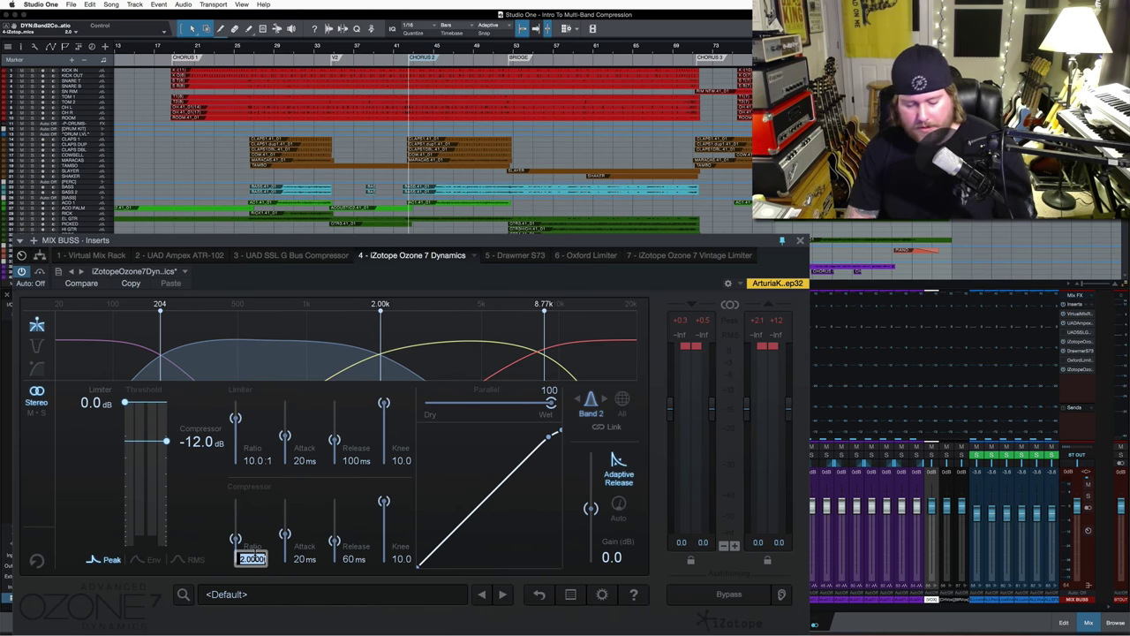
text(4)
key(Return)
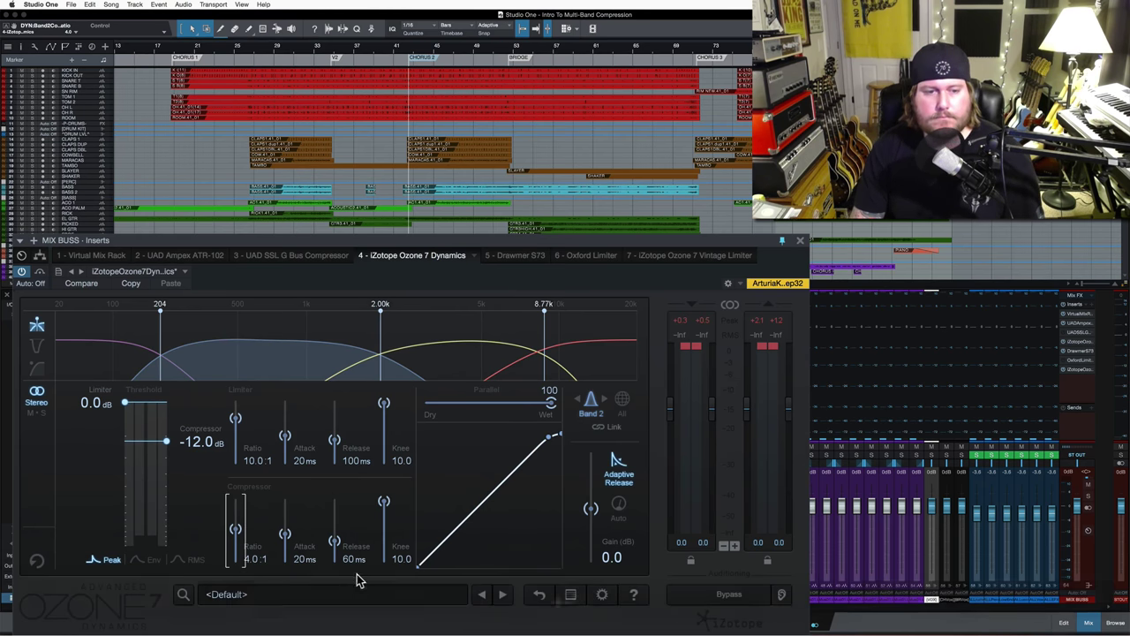
drag(285, 535, 337, 538)
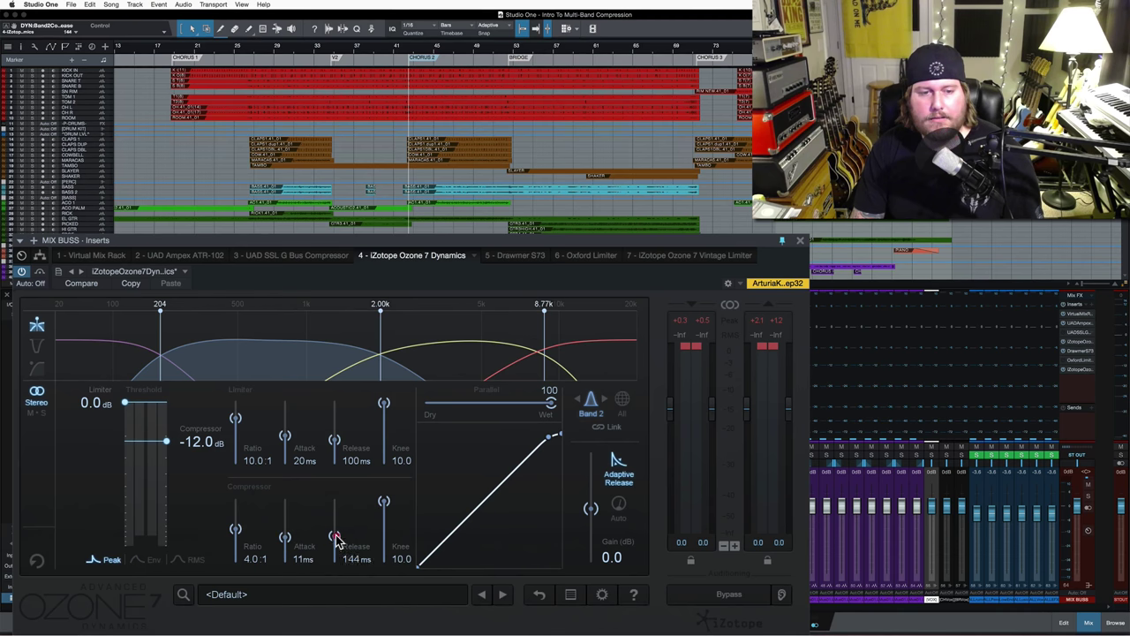
- Set the compressor ratio to about 4.1:1 on band 3 and 4:1 on band 4
click(445, 377)
drag(235, 539, 235, 535)
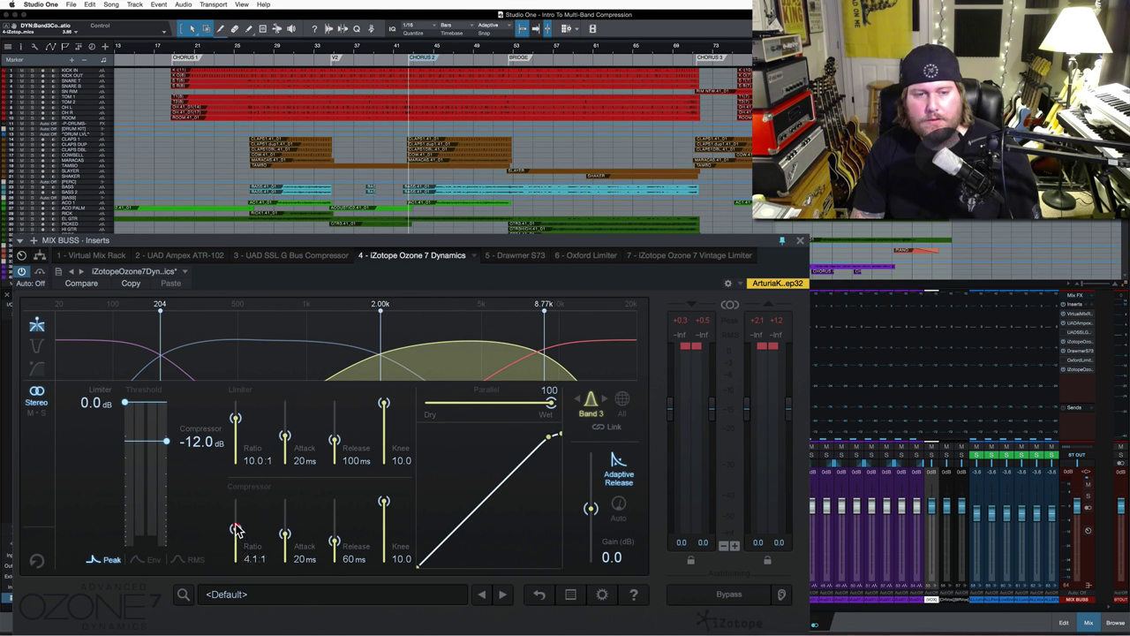
click(593, 360)
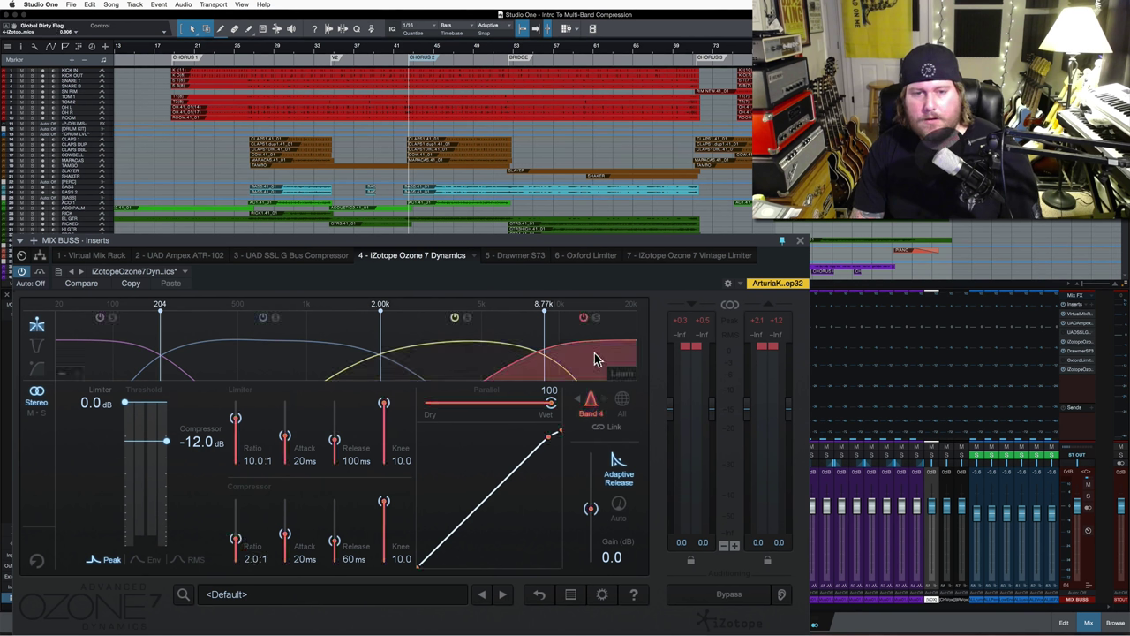
double_click(254, 559)
text(4)
key(Return)
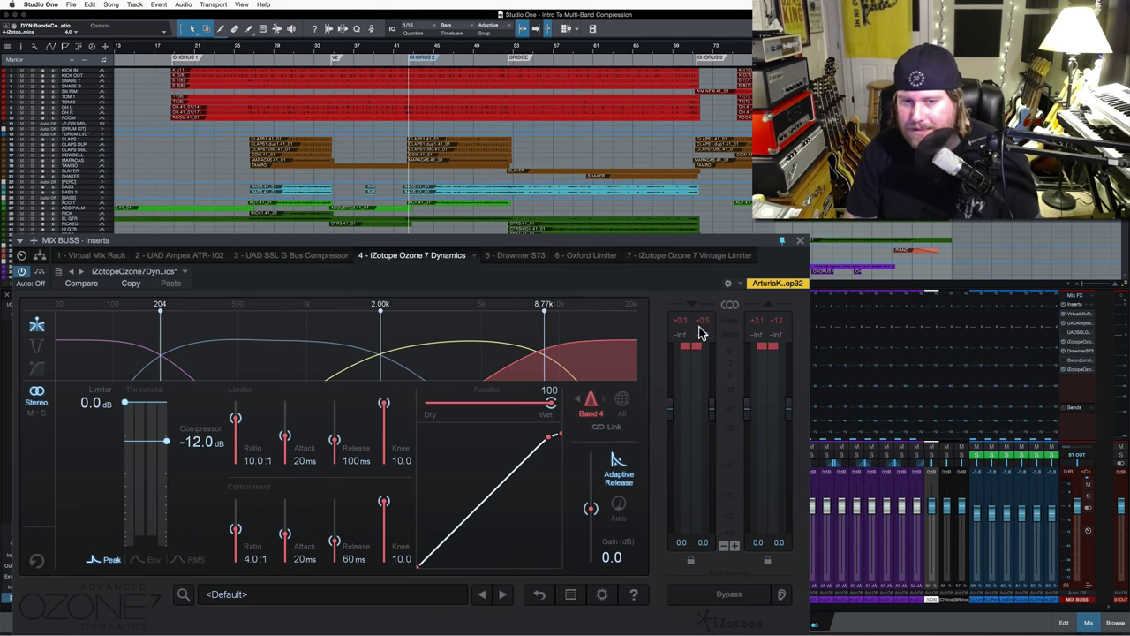
- Show all bands together and, while playing chorus 2, set compressor thresholds to -11.0 dB on band 2 and -14.2 dB on band 3
click(621, 401)
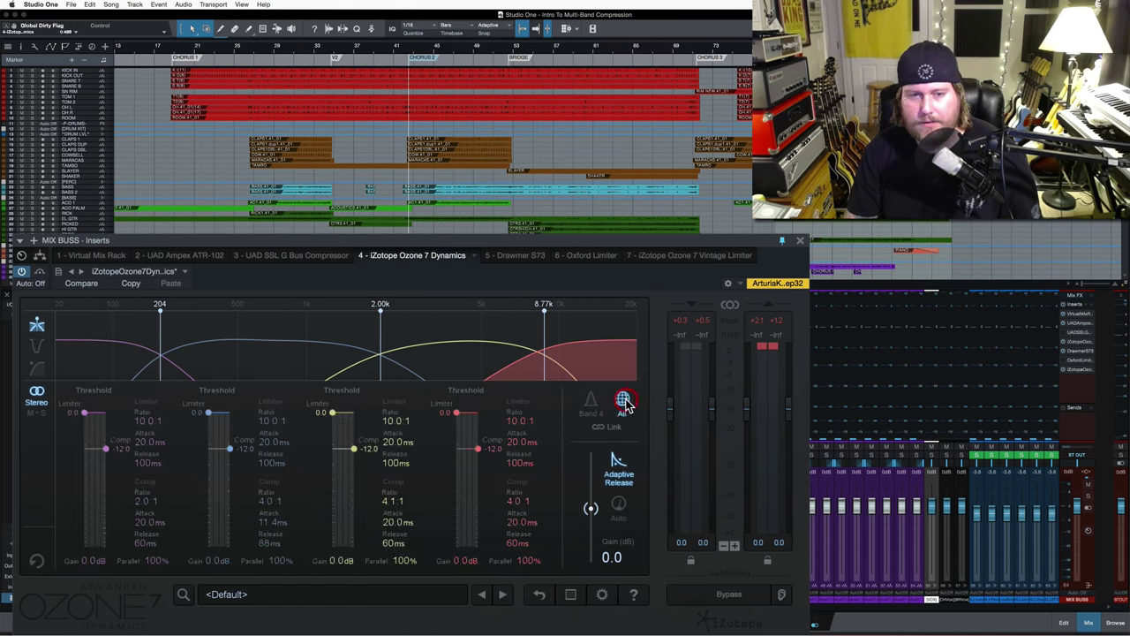
click(501, 241)
key(space)
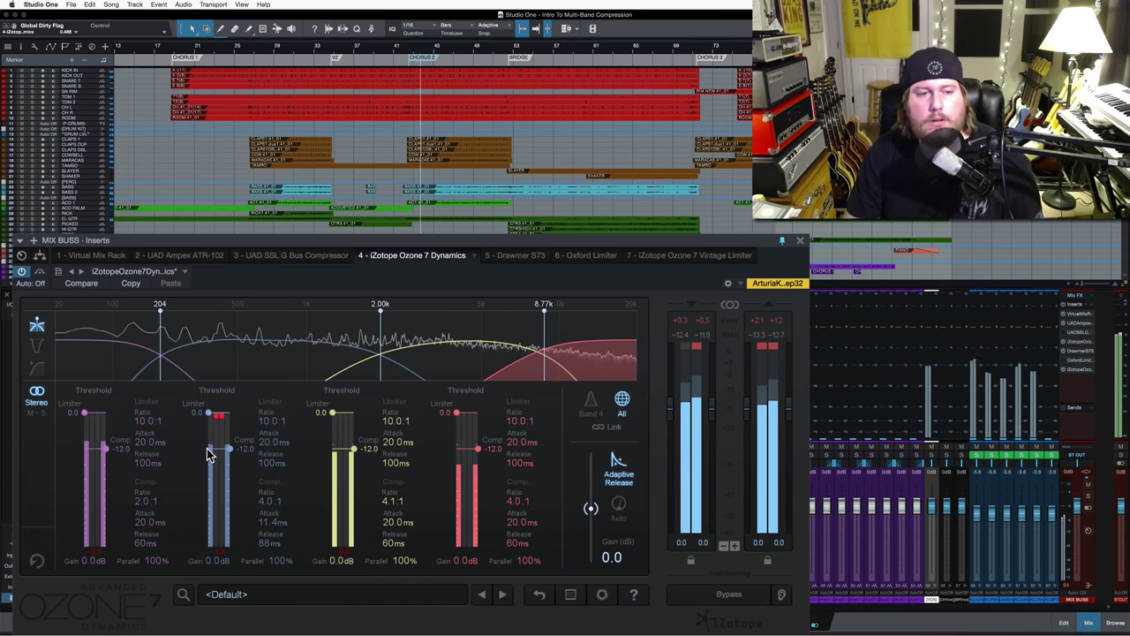
mouse_move(246, 454)
mouse_down()
mouse_move(239, 565)
mouse_move(253, 434)
mouse_move(254, 448)
mouse_up()
mouse_move(371, 452)
mouse_down()
mouse_move(371, 551)
mouse_move(374, 465)
mouse_up()
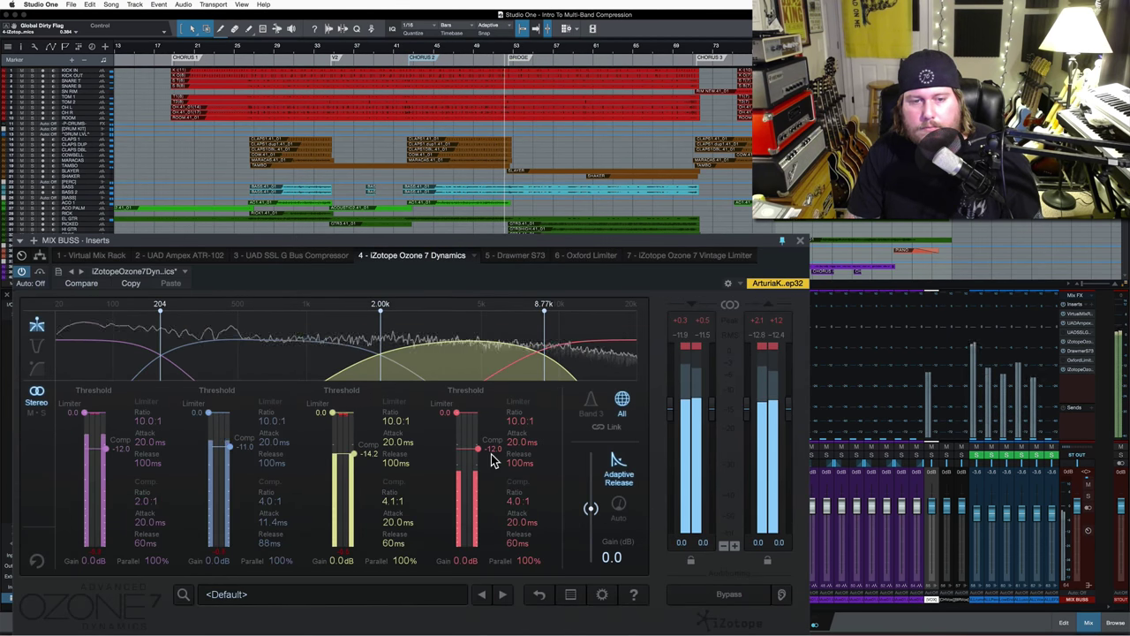
- During playback, set compressor thresholds to -25.5 dB on band 4, -12.2 dB on band 1 and -18.2 dB on band 3
drag(457, 455, 497, 480)
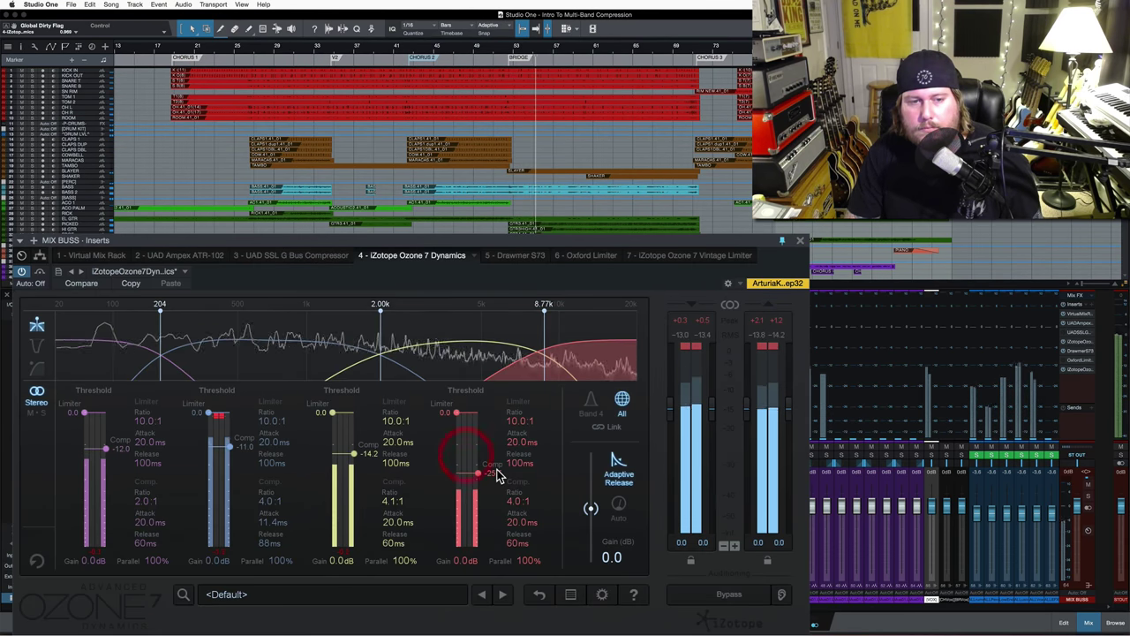
mouse_move(116, 454)
mouse_down()
mouse_move(126, 553)
mouse_move(134, 444)
mouse_up()
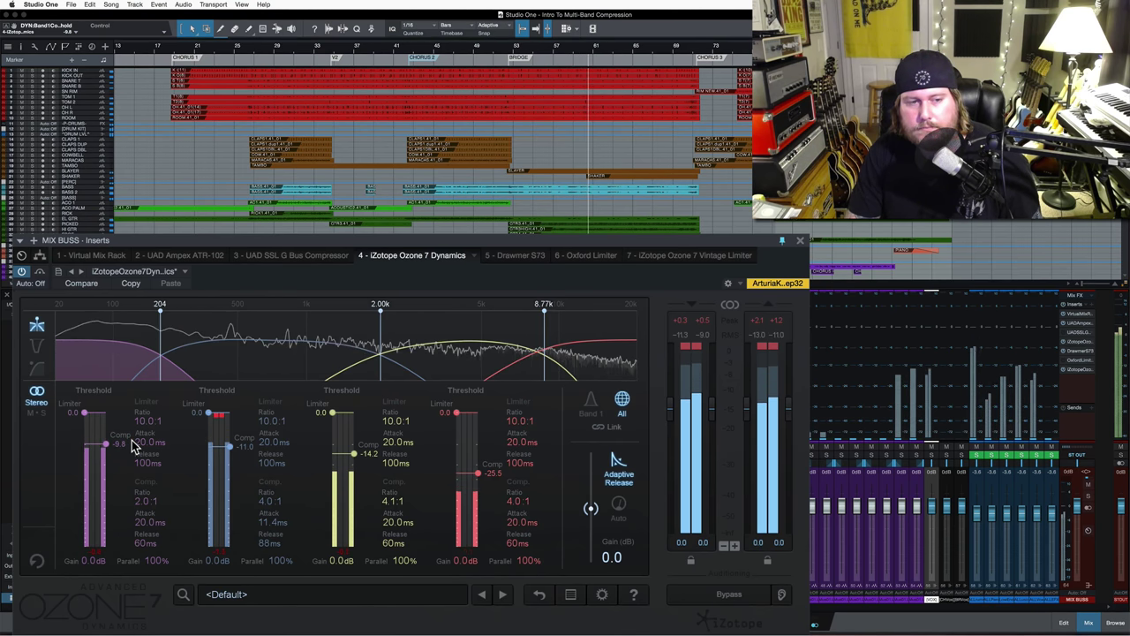
drag(121, 451, 119, 455)
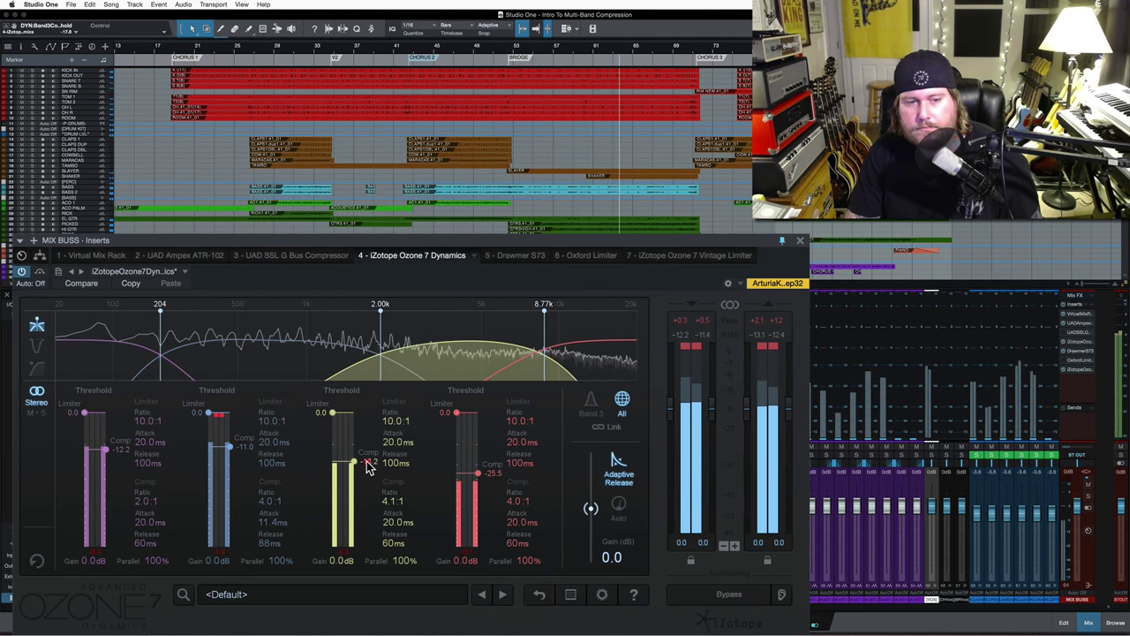
- Toggle the mixer view and move the Ozone 7 Dynamics window down over the mixer channels
key(F3)
key(F3)
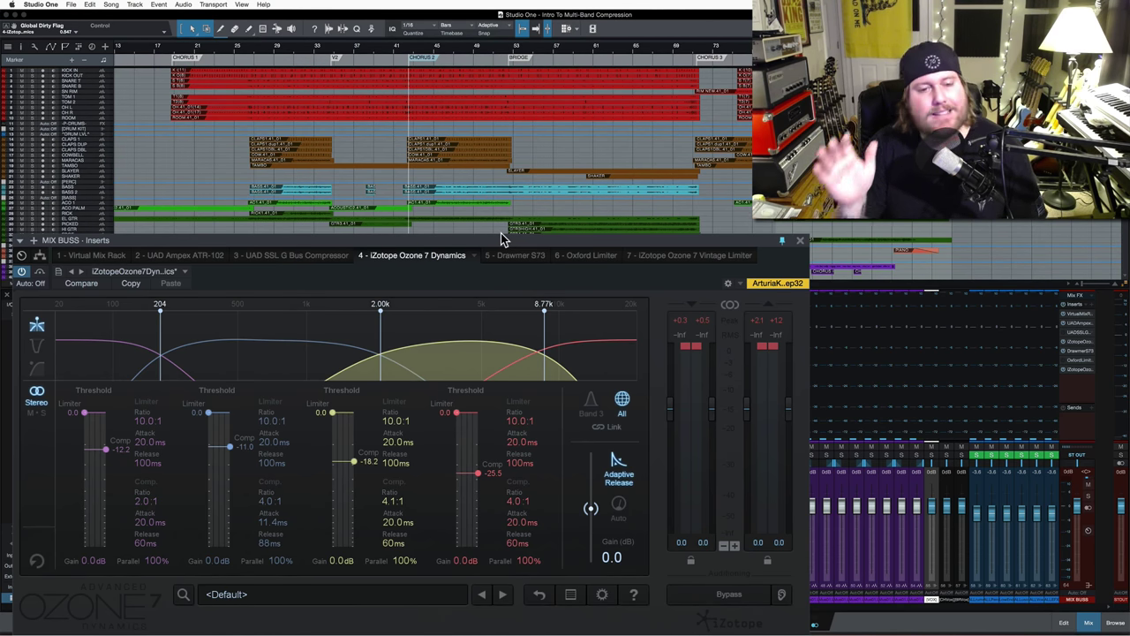
drag(501, 235, 469, 315)
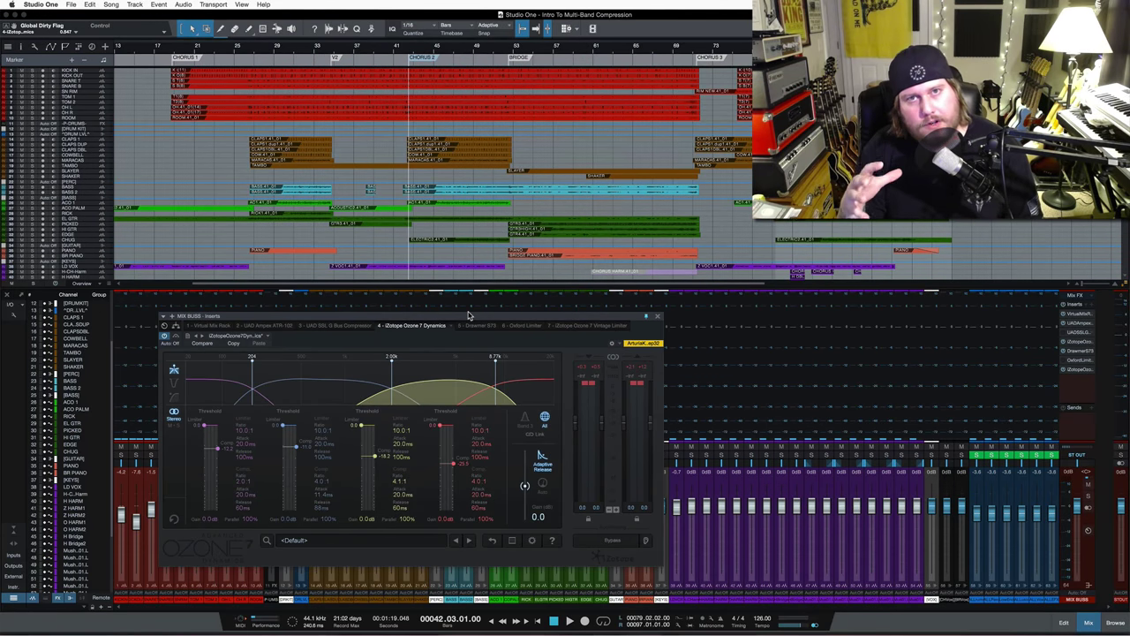